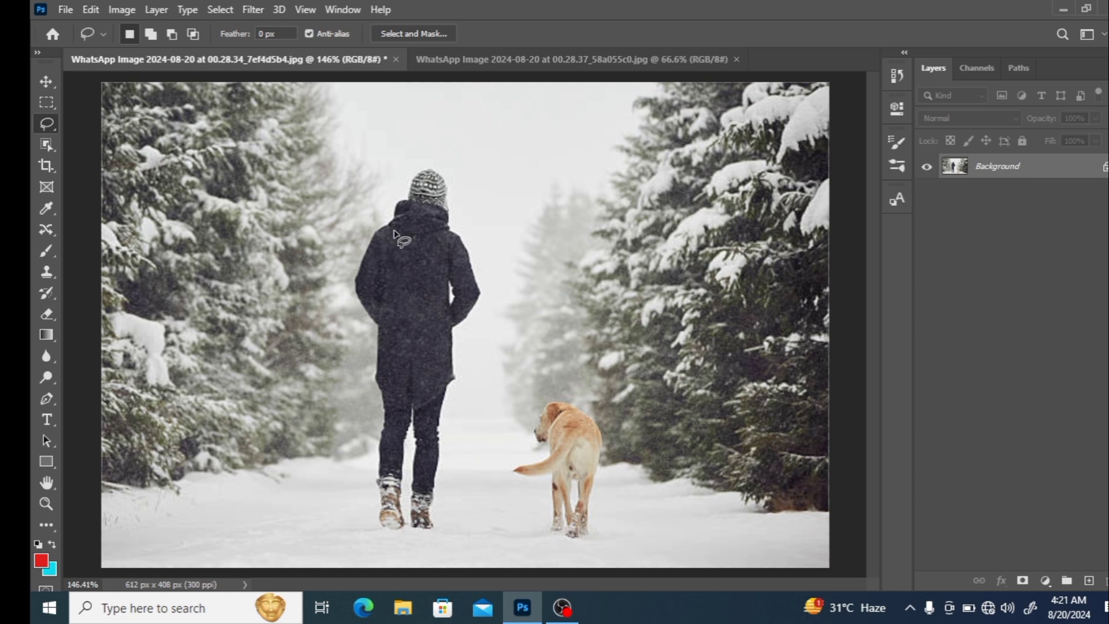
- Switch to the Rectangular Marquee tool and bring up the File menu
{"action": "left_click", "coordinate": [47, 106]}
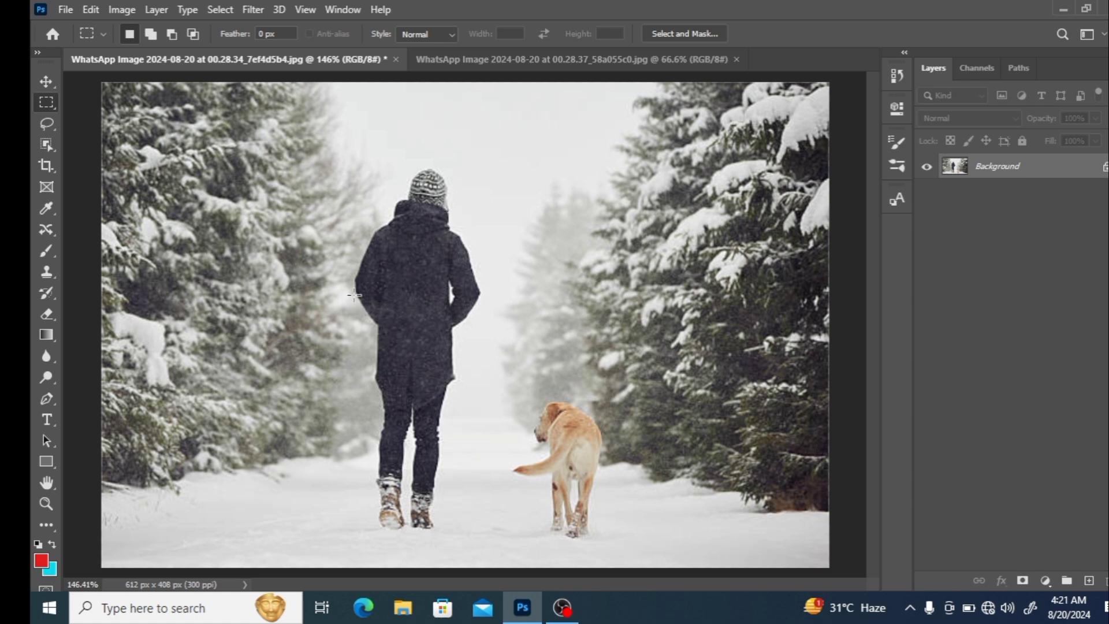
{"action": "left_click", "coordinate": [66, 10]}
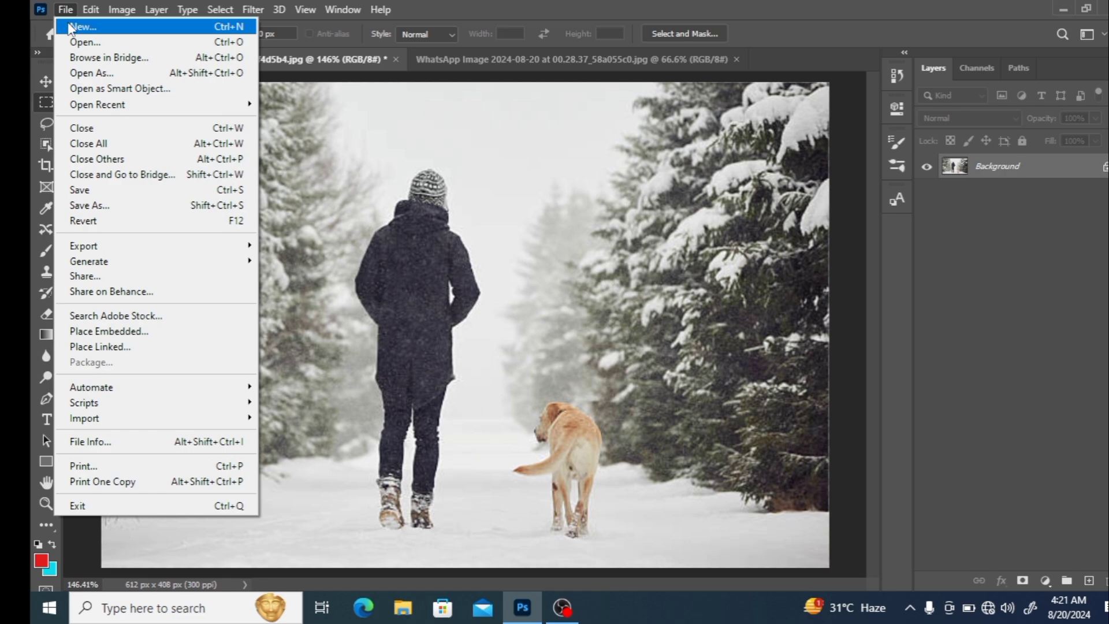
- Create a blank 1500×1000 px document, test background and red fills in a rectangle, then undo them
{"action": "left_click", "coordinate": [71, 27]}
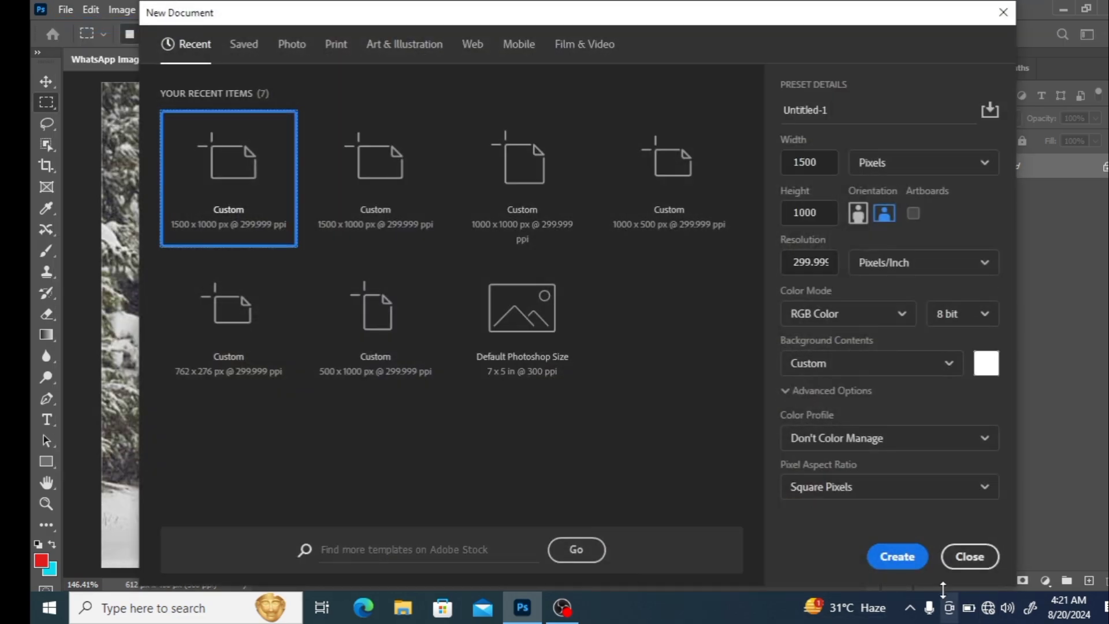
{"action": "left_click", "coordinate": [911, 556]}
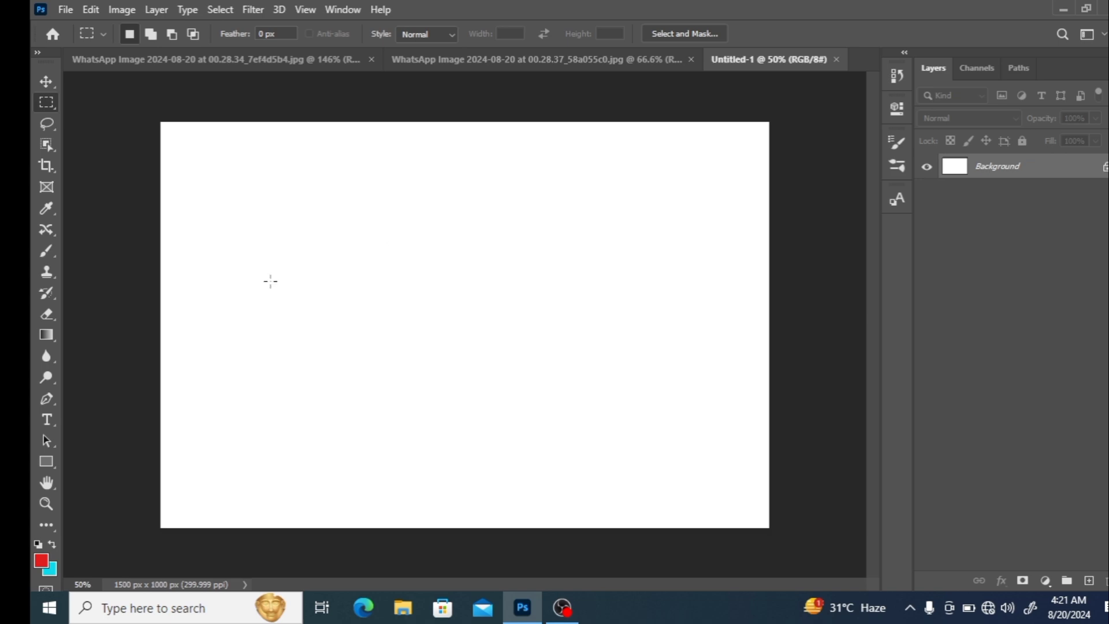
{"action": "mouse_move", "coordinate": [274, 226]}
{"action": "left_mouse_down"}
{"action": "mouse_move", "coordinate": [317, 339]}
{"action": "mouse_move", "coordinate": [532, 371]}
{"action": "mouse_move", "coordinate": [622, 398]}
{"action": "left_mouse_up"}
{"action": "key", "text": "ctrl+BackSpace"}
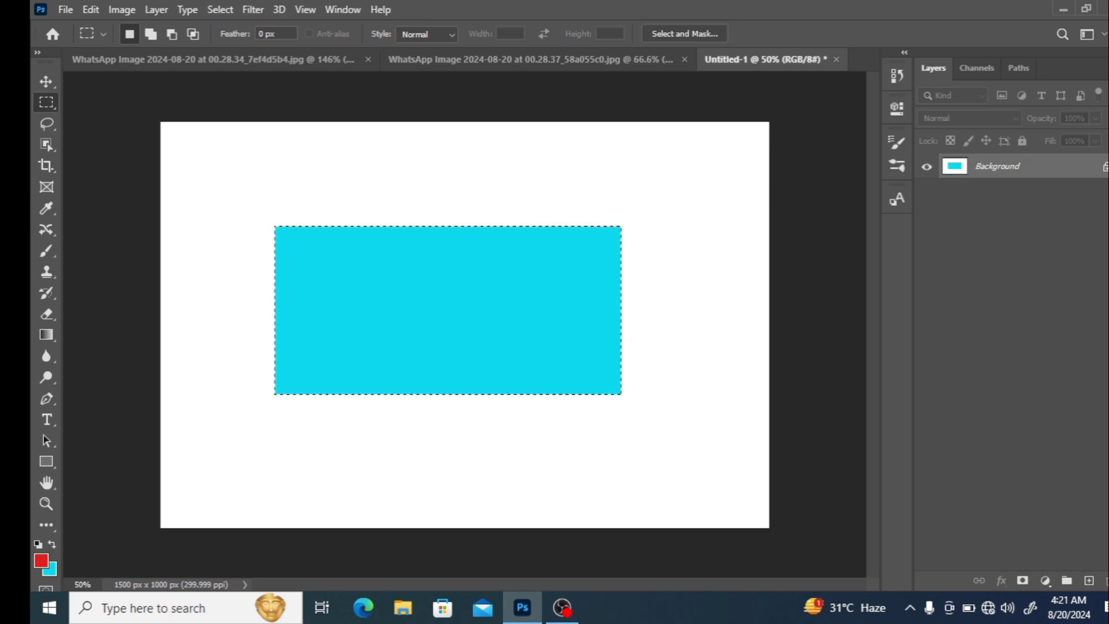
{"action": "key", "text": "alt+BackSpace"}
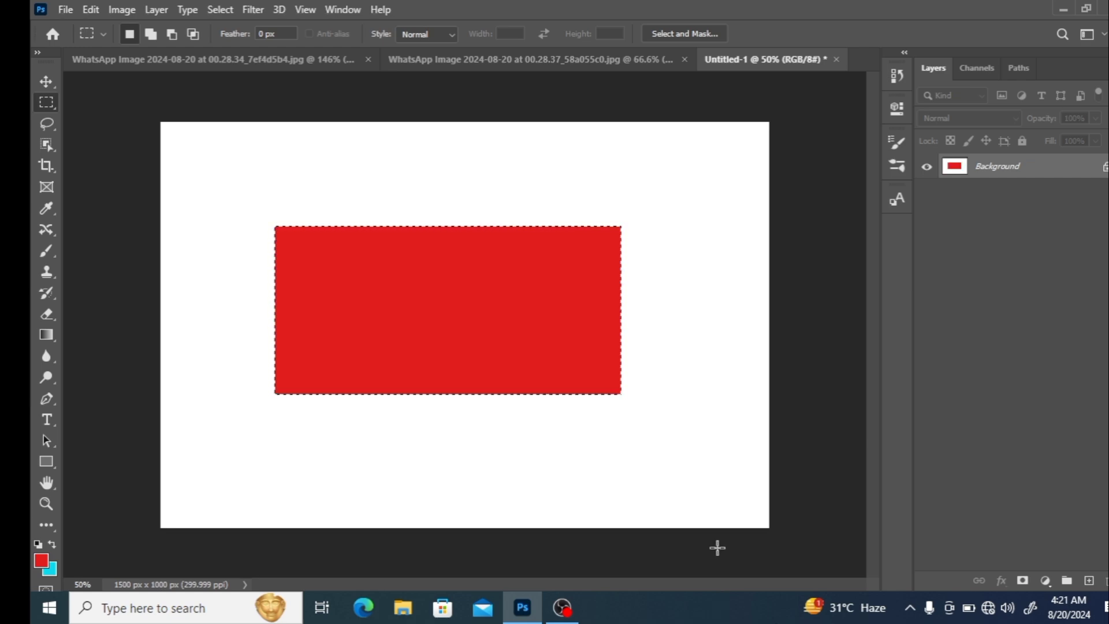
{"action": "key", "text": "ctrl+z"}
{"action": "key", "text": "ctrl+z"}
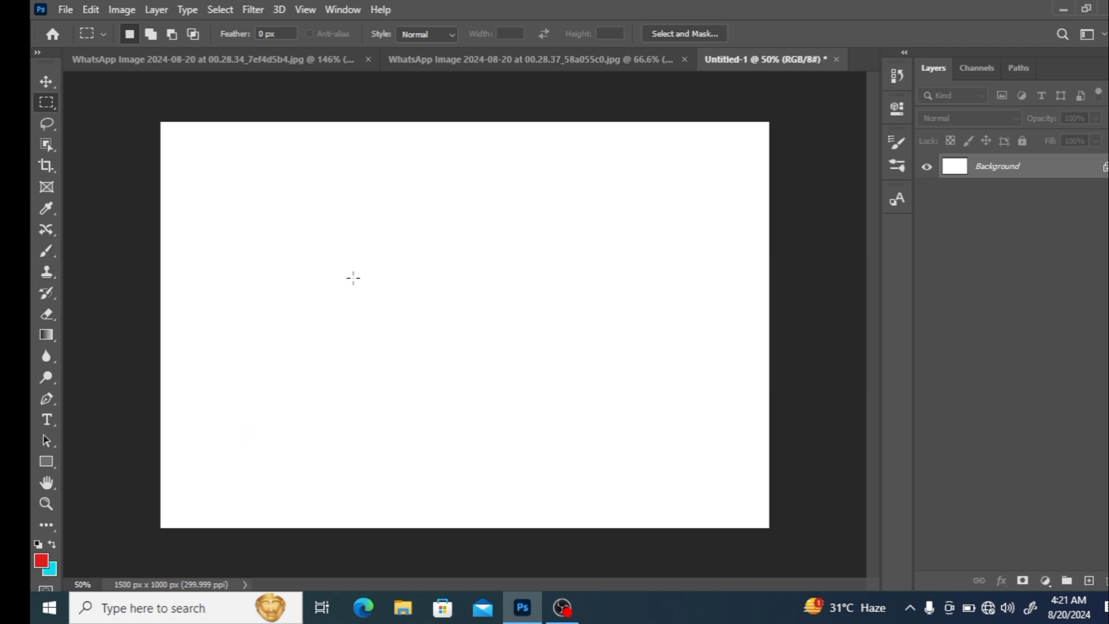
- Select a central rectangle and set the Fill Contents to a green custom colour
{"action": "mouse_move", "coordinate": [323, 215]}
{"action": "left_mouse_down"}
{"action": "mouse_move", "coordinate": [366, 328]}
{"action": "mouse_move", "coordinate": [580, 390]}
{"action": "mouse_move", "coordinate": [614, 387]}
{"action": "left_mouse_up"}
{"action": "key", "text": "shift"}
{"action": "key", "text": "shift+F5"}
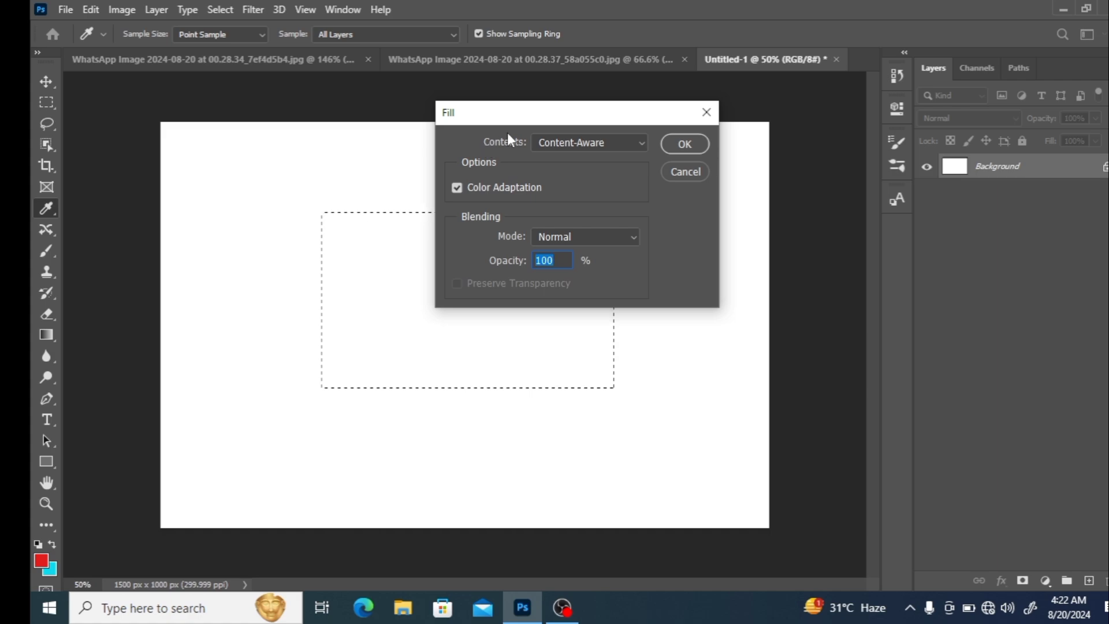
{"action": "left_click", "coordinate": [642, 144]}
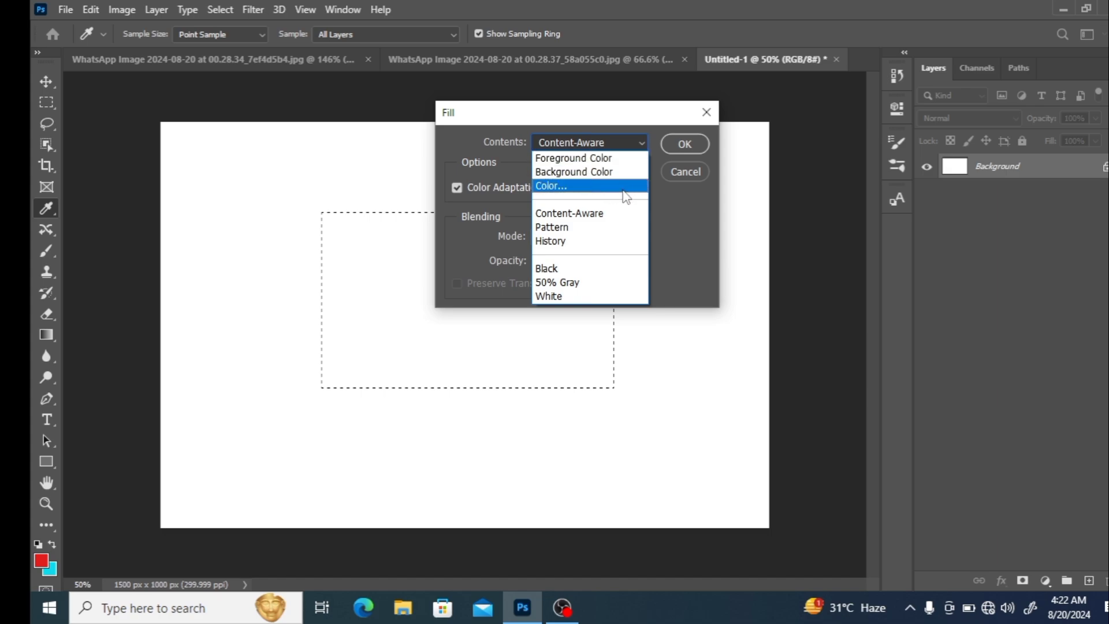
{"action": "left_click", "coordinate": [622, 189]}
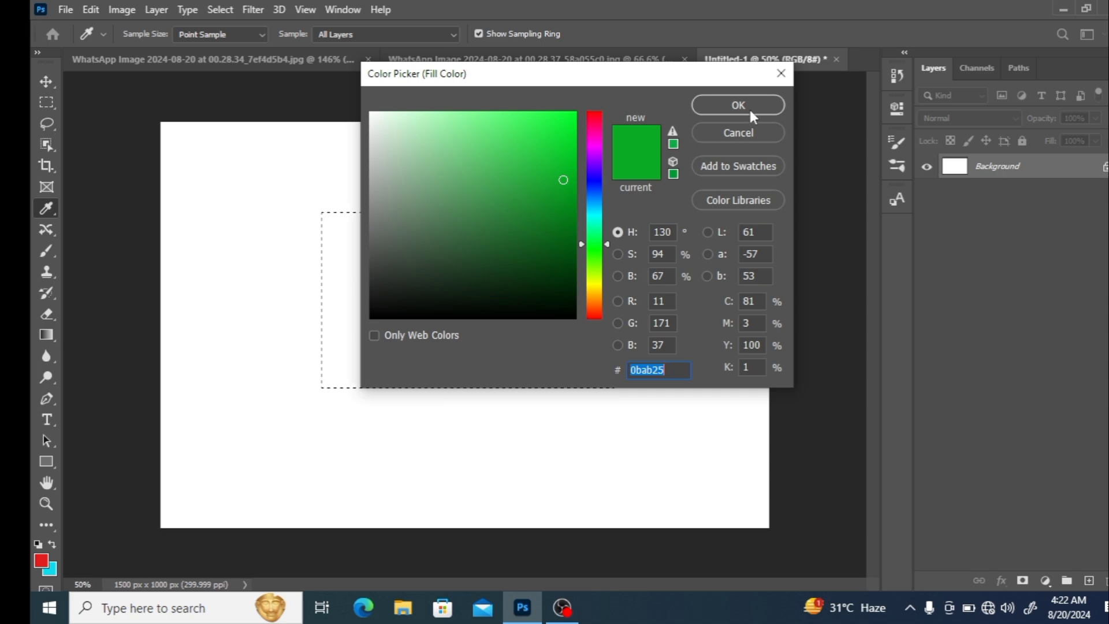
{"action": "left_click", "coordinate": [750, 109]}
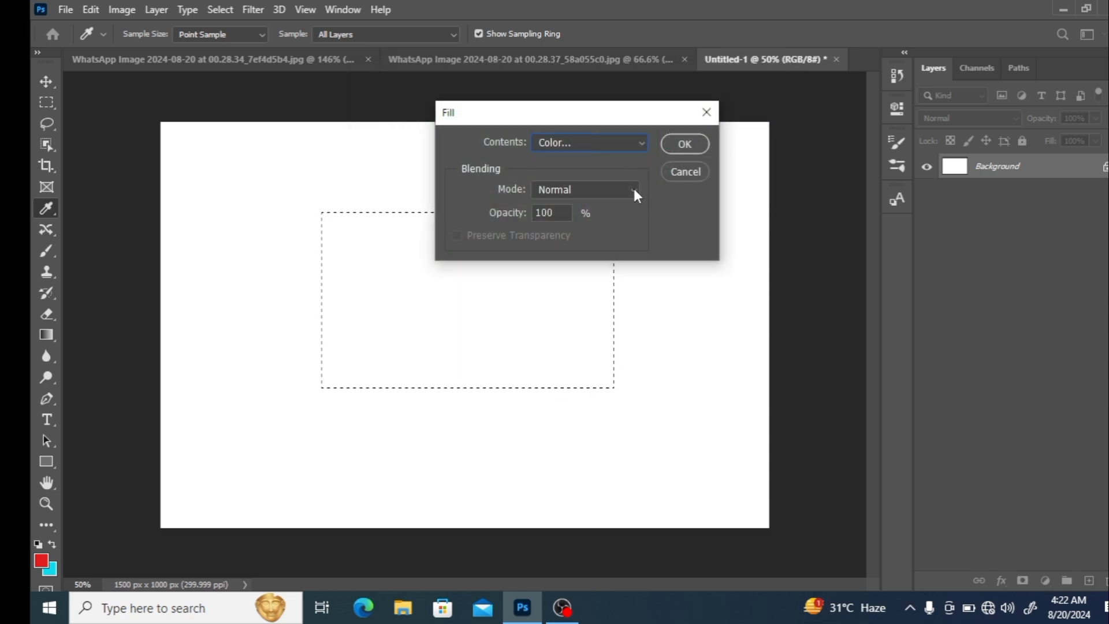
- Keep Normal blending mode, reselect the green colour, and cancel the Fill dialog
{"action": "left_click", "coordinate": [634, 191]}
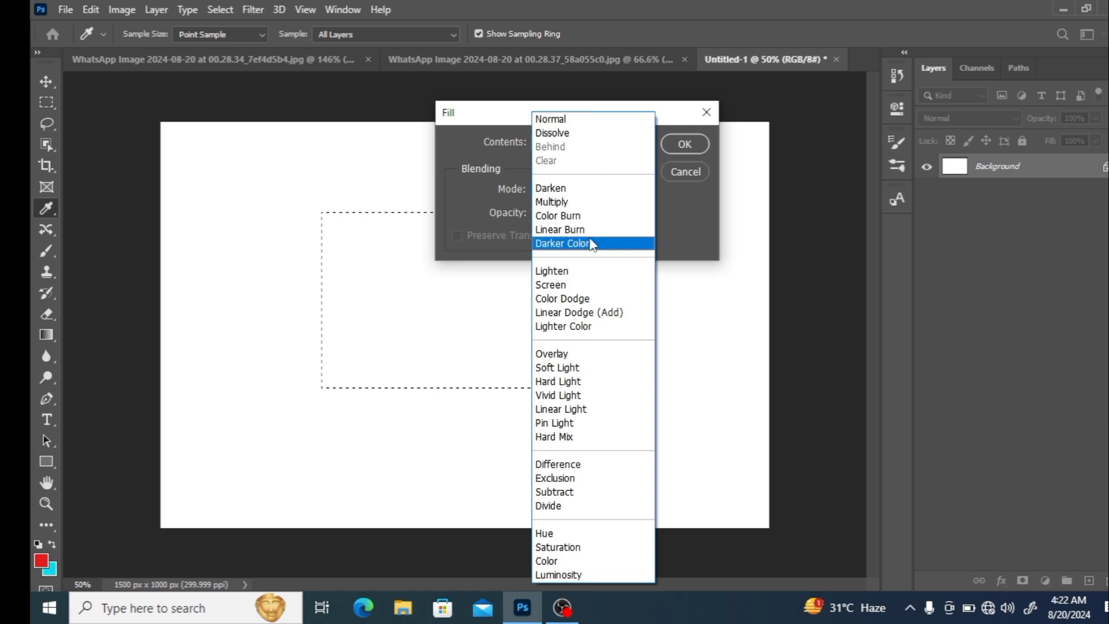
{"action": "left_click", "coordinate": [434, 351]}
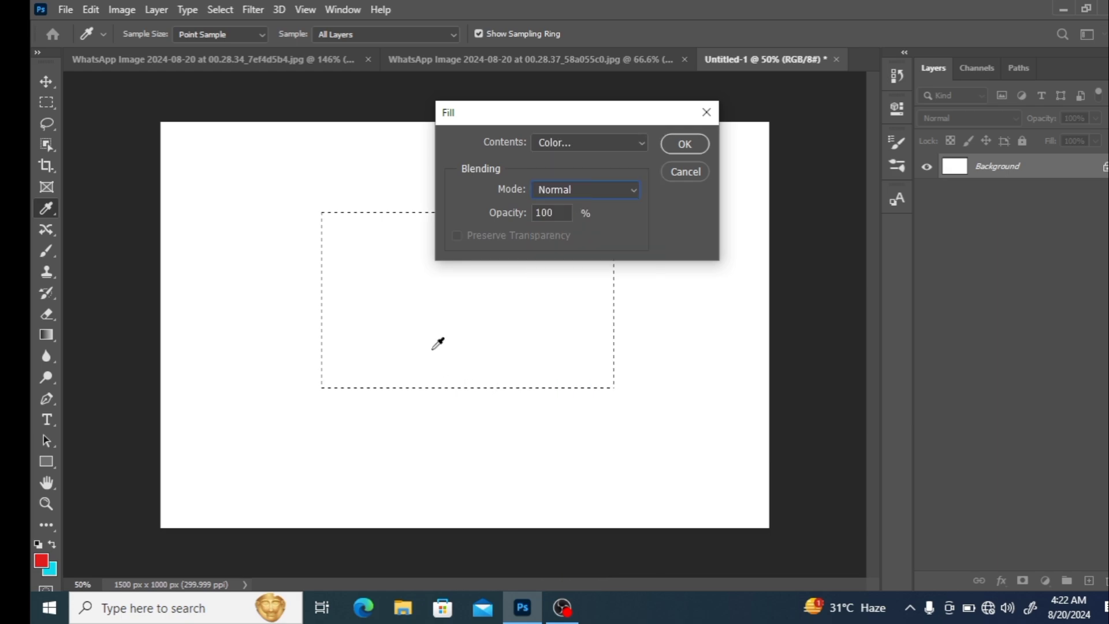
{"action": "left_click", "coordinate": [642, 143]}
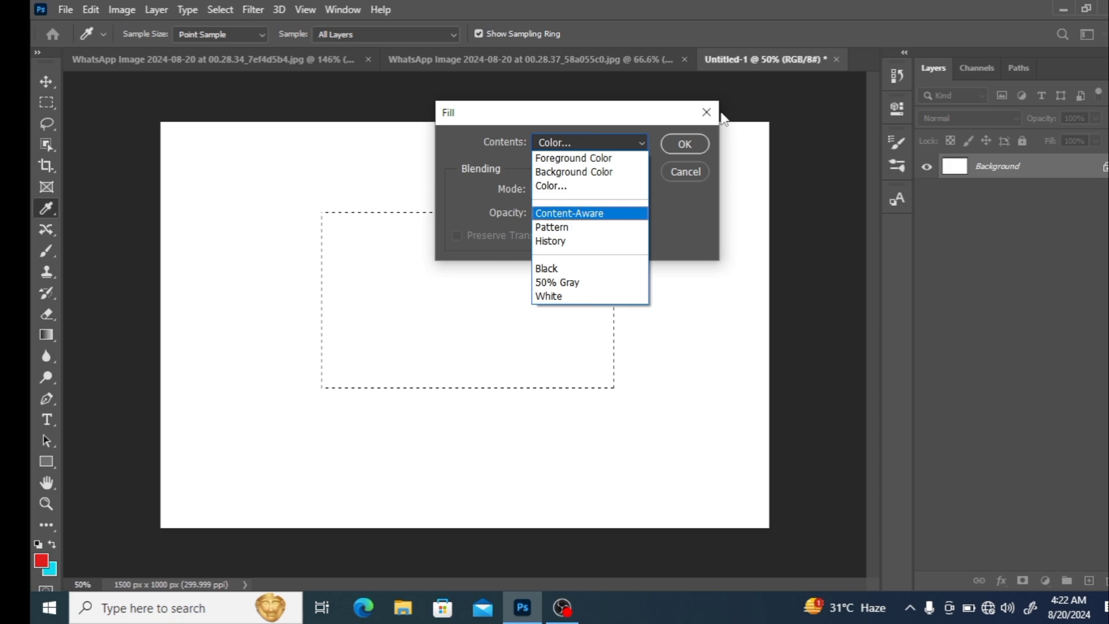
{"action": "left_click", "coordinate": [696, 147]}
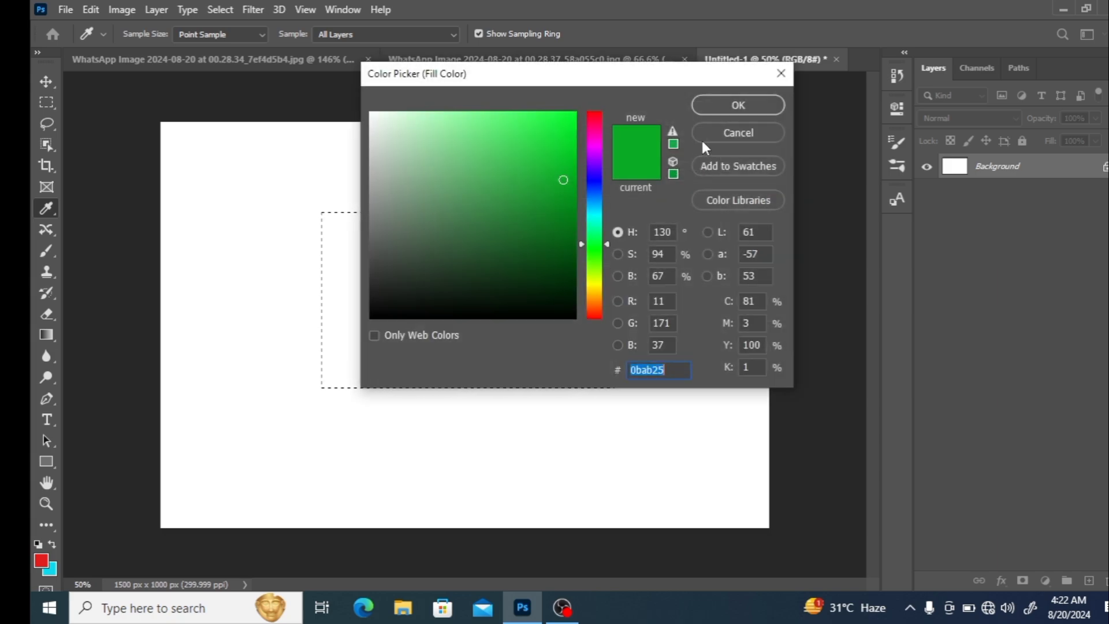
{"action": "left_click", "coordinate": [745, 105]}
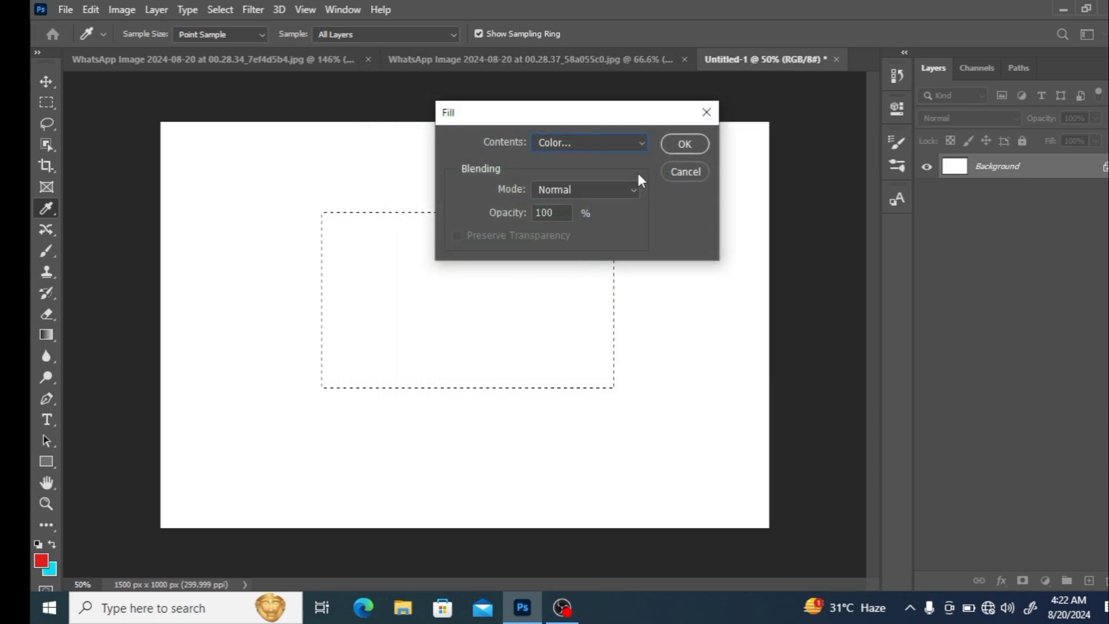
{"action": "left_click", "coordinate": [706, 112]}
- Deselect the rectangle and paint a pink zigzag brush stroke across the canvas
{"action": "key", "text": "m"}
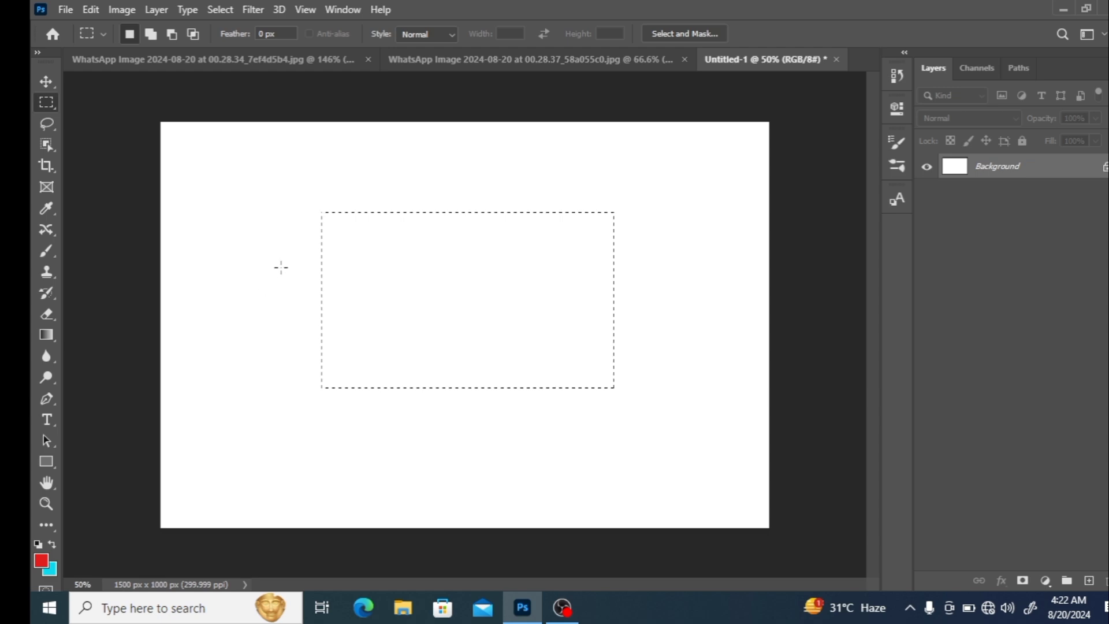
{"action": "left_click", "coordinate": [281, 269]}
{"action": "left_click", "coordinate": [46, 250]}
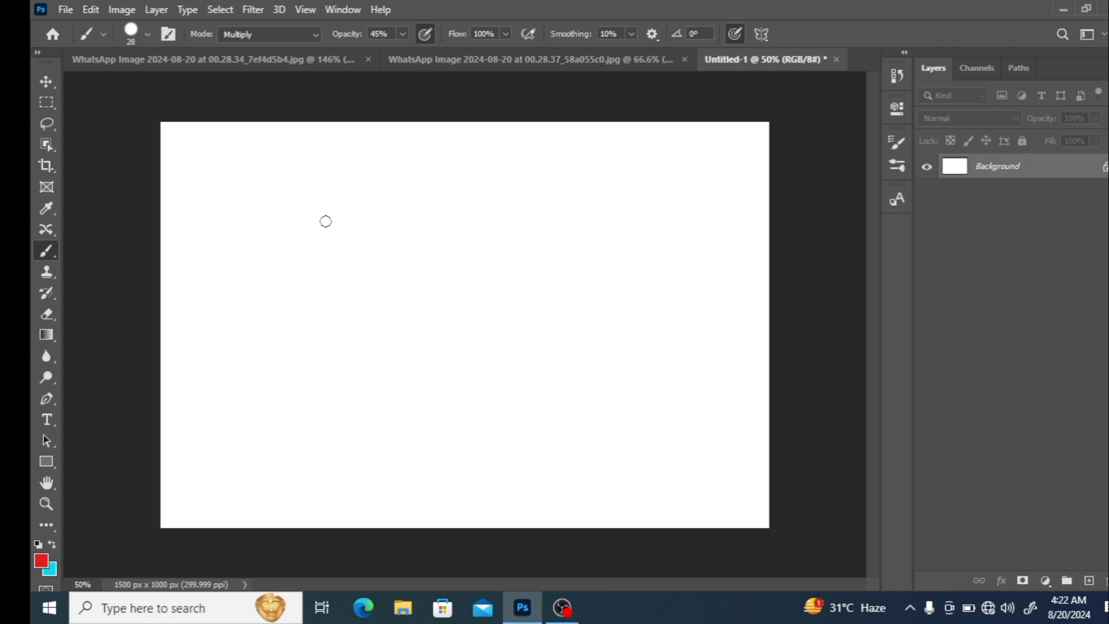
{"action": "mouse_move", "coordinate": [372, 161]}
{"action": "left_mouse_down"}
{"action": "mouse_move", "coordinate": [297, 302]}
{"action": "mouse_move", "coordinate": [404, 199]}
{"action": "mouse_move", "coordinate": [408, 326]}
{"action": "mouse_move", "coordinate": [571, 217]}
{"action": "mouse_move", "coordinate": [551, 399]}
{"action": "mouse_move", "coordinate": [683, 227]}
{"action": "mouse_move", "coordinate": [687, 423]}
{"action": "left_mouse_up"}
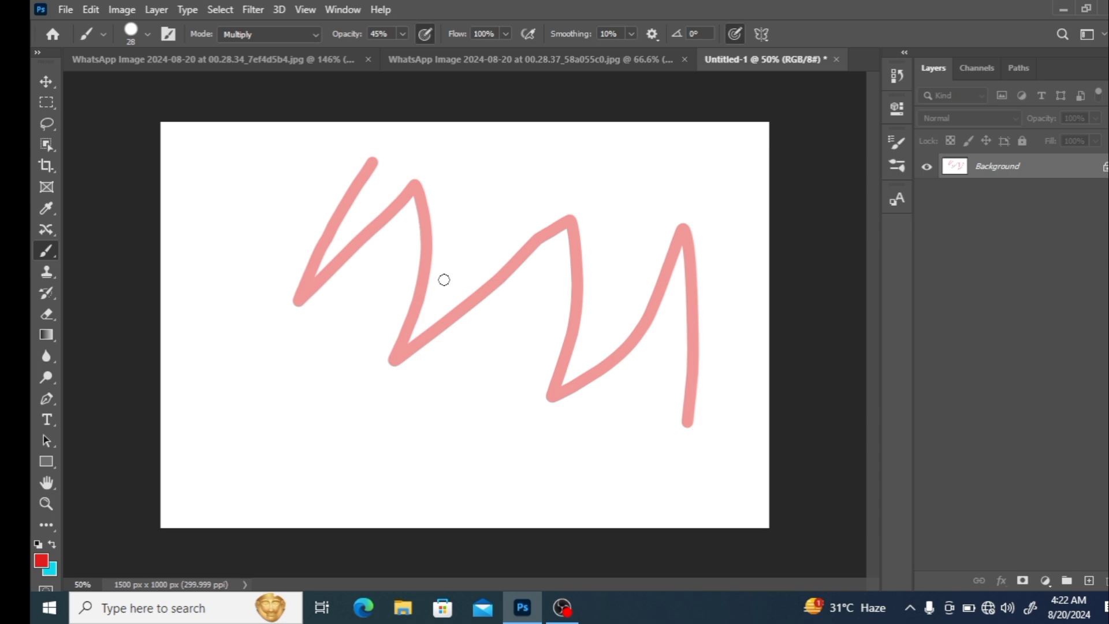
- Look at the Fill contents, close Fill without filling, and undo the pink zigzag
{"action": "key", "text": "shift+BackSpace"}
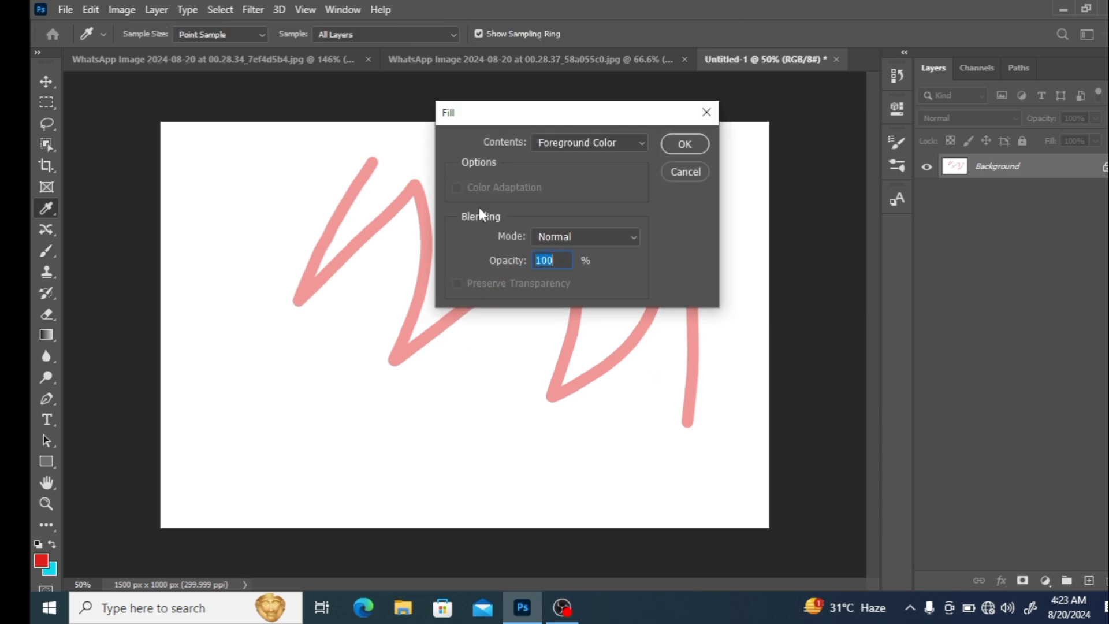
{"action": "left_click", "coordinate": [640, 141]}
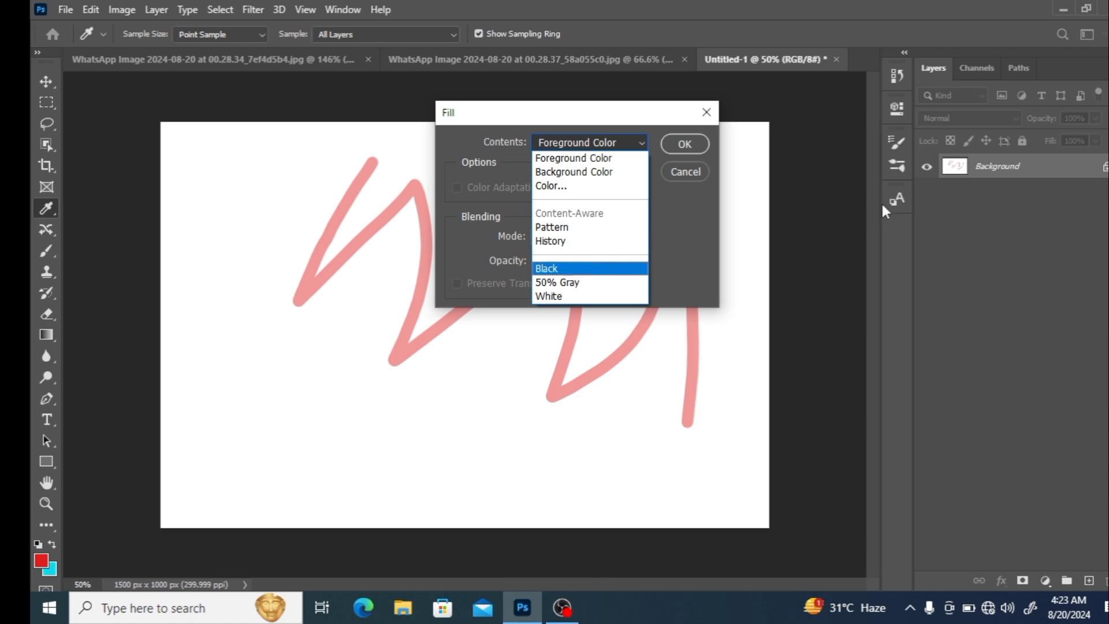
{"action": "left_click", "coordinate": [705, 112]}
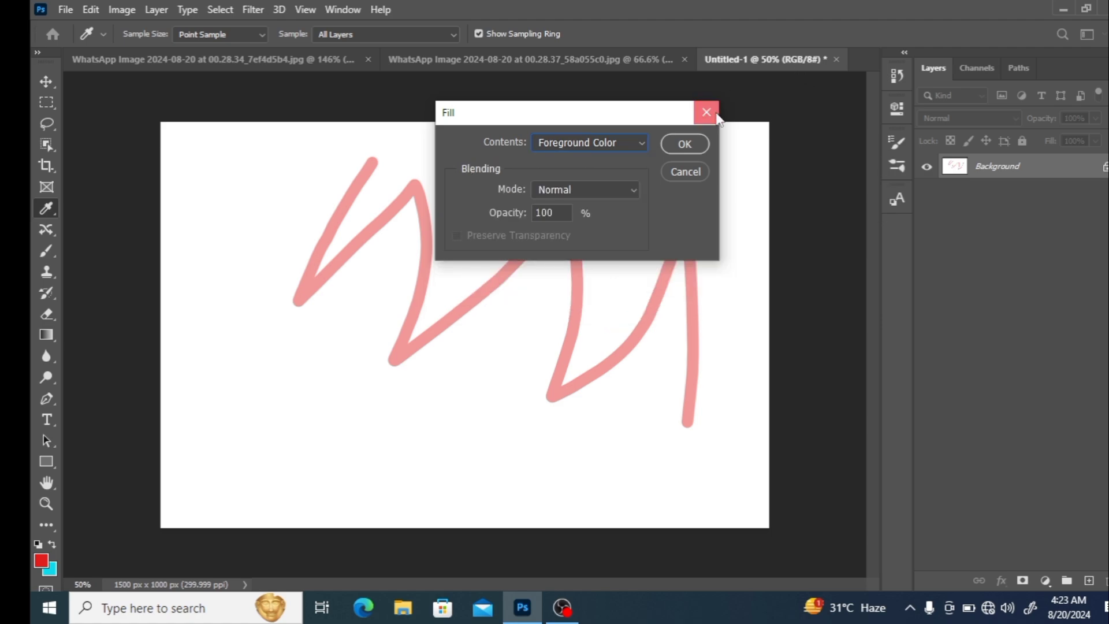
{"action": "left_click", "coordinate": [706, 112]}
{"action": "key", "text": "b"}
{"action": "key", "text": "ctrl+z"}
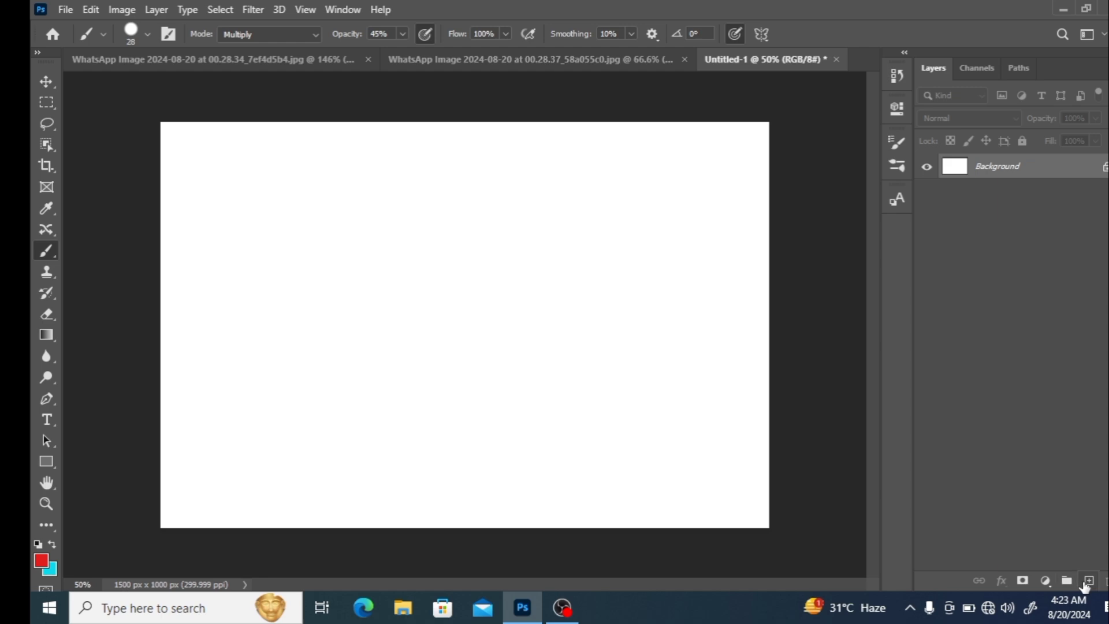
- Paint a pink zigzag on new Layer 1 and fill it blue with Preserve Transparency on
{"action": "left_click", "coordinate": [1089, 580]}
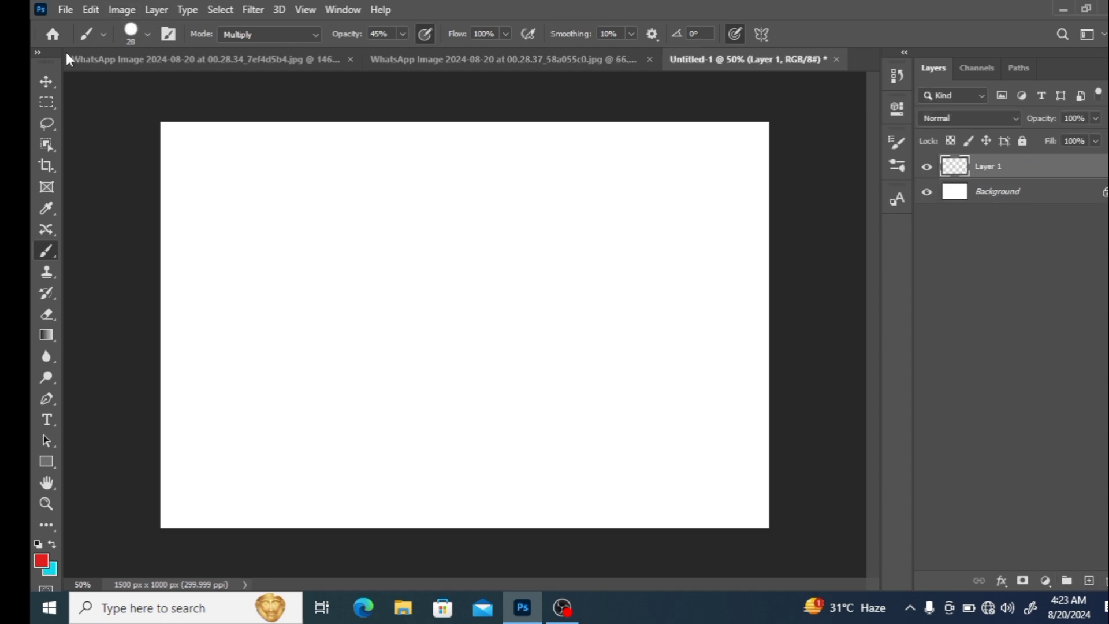
{"action": "mouse_move", "coordinate": [303, 152]}
{"action": "left_mouse_down"}
{"action": "mouse_move", "coordinate": [206, 303]}
{"action": "mouse_move", "coordinate": [324, 220]}
{"action": "mouse_move", "coordinate": [344, 223]}
{"action": "mouse_move", "coordinate": [279, 367]}
{"action": "mouse_move", "coordinate": [423, 223]}
{"action": "mouse_move", "coordinate": [410, 302]}
{"action": "mouse_move", "coordinate": [369, 391]}
{"action": "mouse_move", "coordinate": [527, 208]}
{"action": "mouse_move", "coordinate": [525, 305]}
{"action": "mouse_move", "coordinate": [495, 411]}
{"action": "mouse_move", "coordinate": [638, 248]}
{"action": "left_mouse_up"}
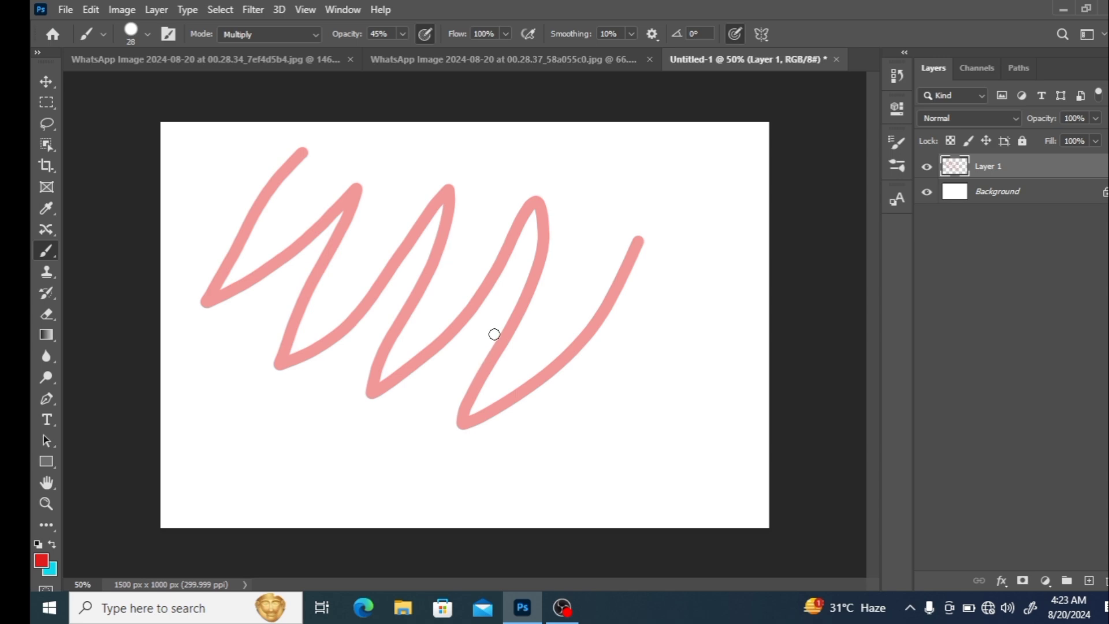
{"action": "key", "text": "shift+BackSpace"}
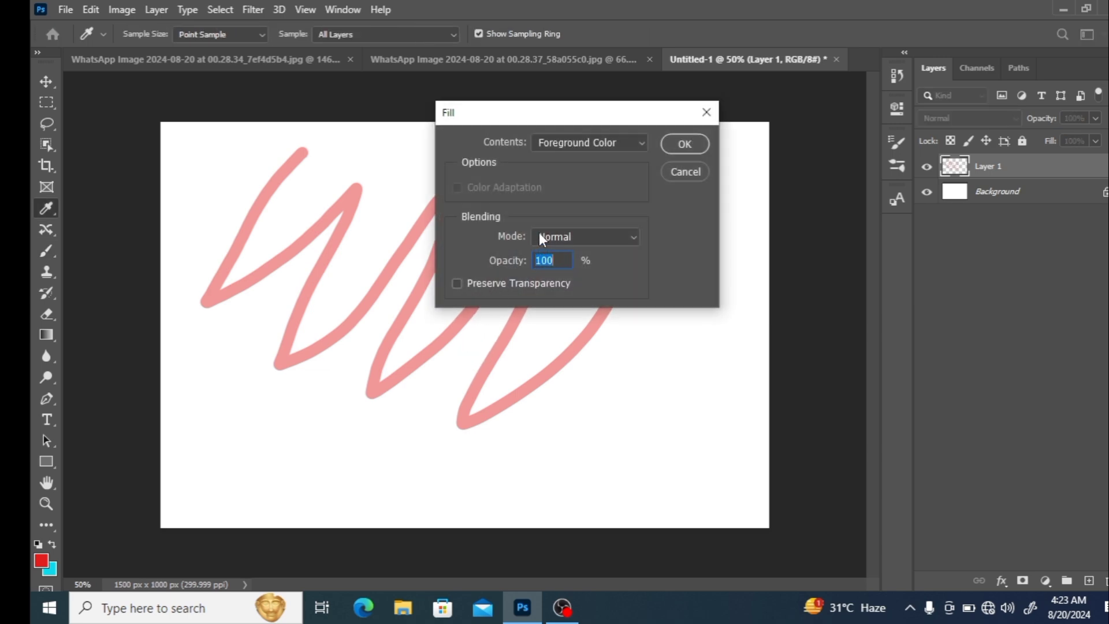
{"action": "left_click", "coordinate": [458, 283]}
{"action": "left_click", "coordinate": [635, 140]}
{"action": "left_click", "coordinate": [605, 183]}
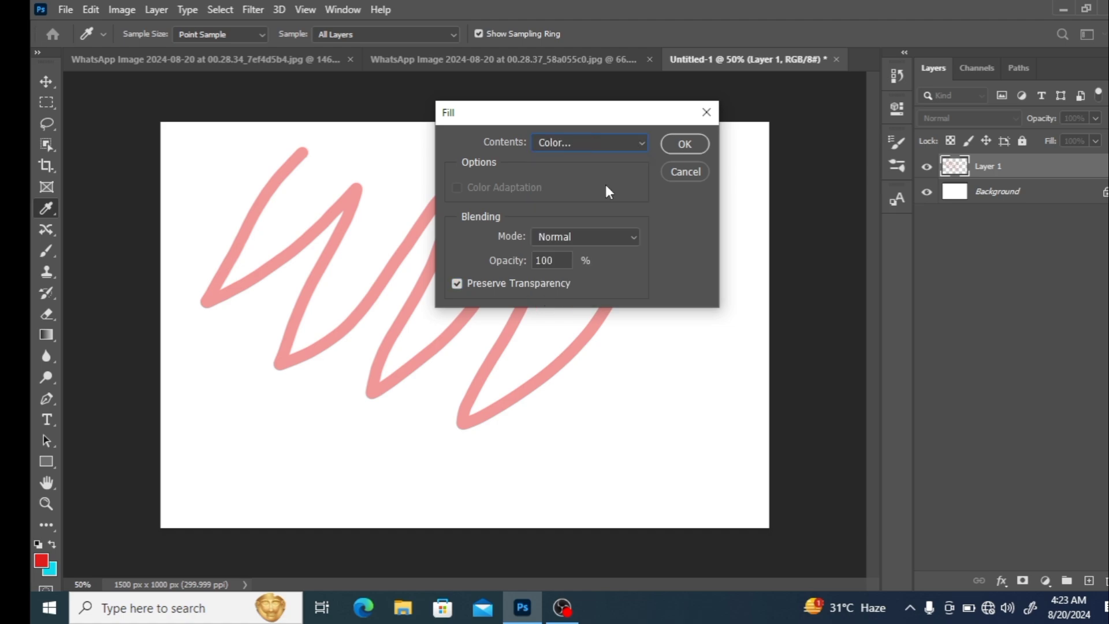
{"action": "left_click_drag", "start_coordinate": [549, 215], "coordinate": [577, 147]}
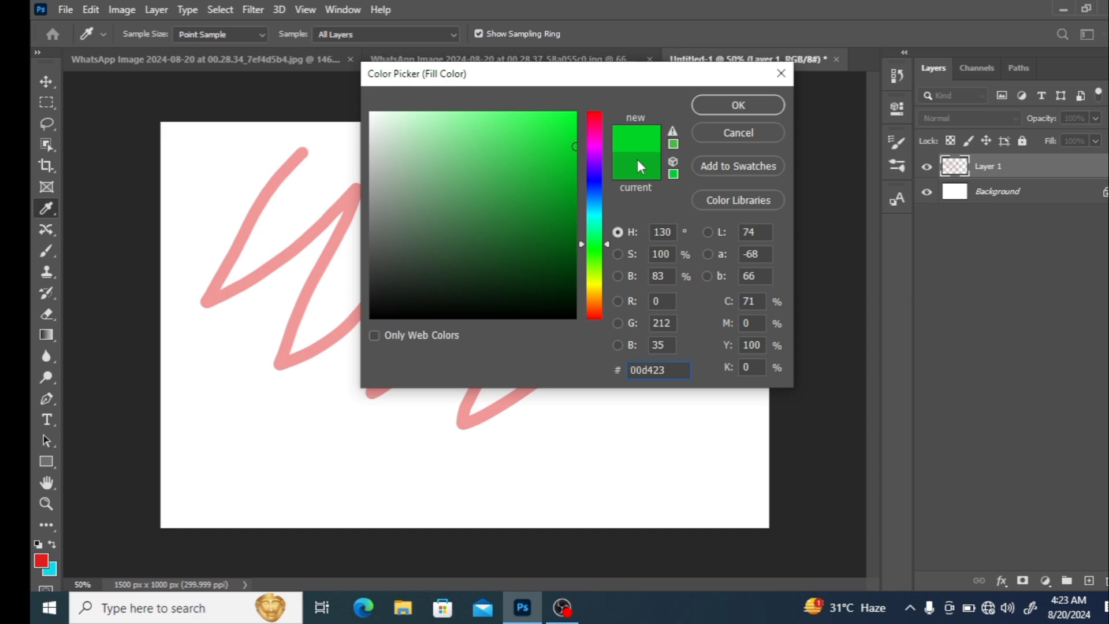
{"action": "mouse_move", "coordinate": [604, 170]}
{"action": "left_mouse_down"}
{"action": "mouse_move", "coordinate": [594, 223]}
{"action": "mouse_move", "coordinate": [606, 181]}
{"action": "left_mouse_up"}
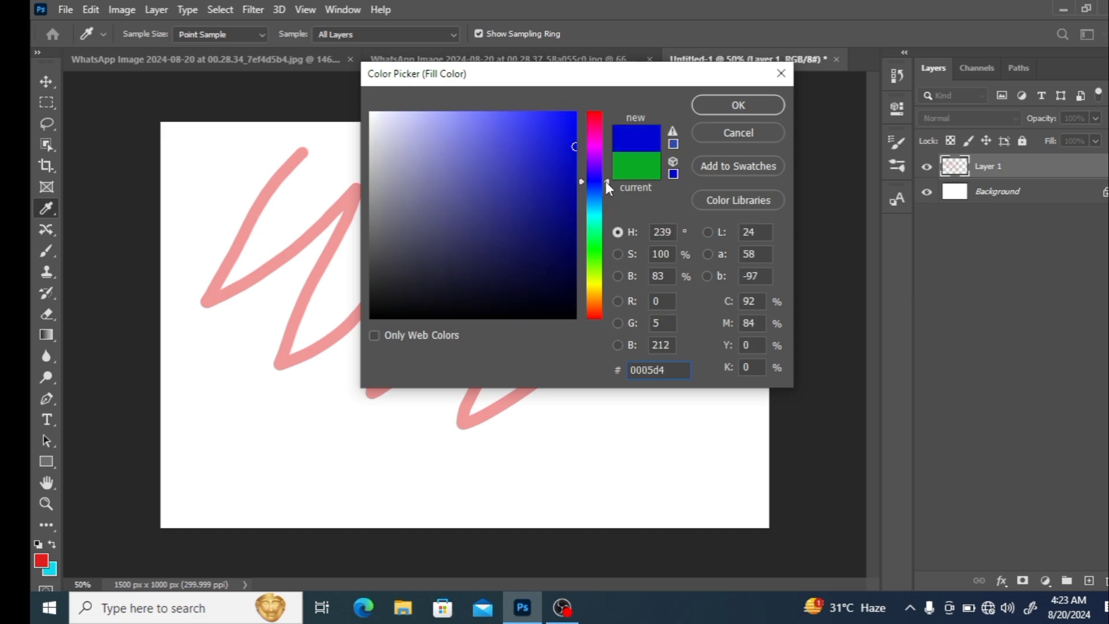
{"action": "left_click", "coordinate": [734, 104]}
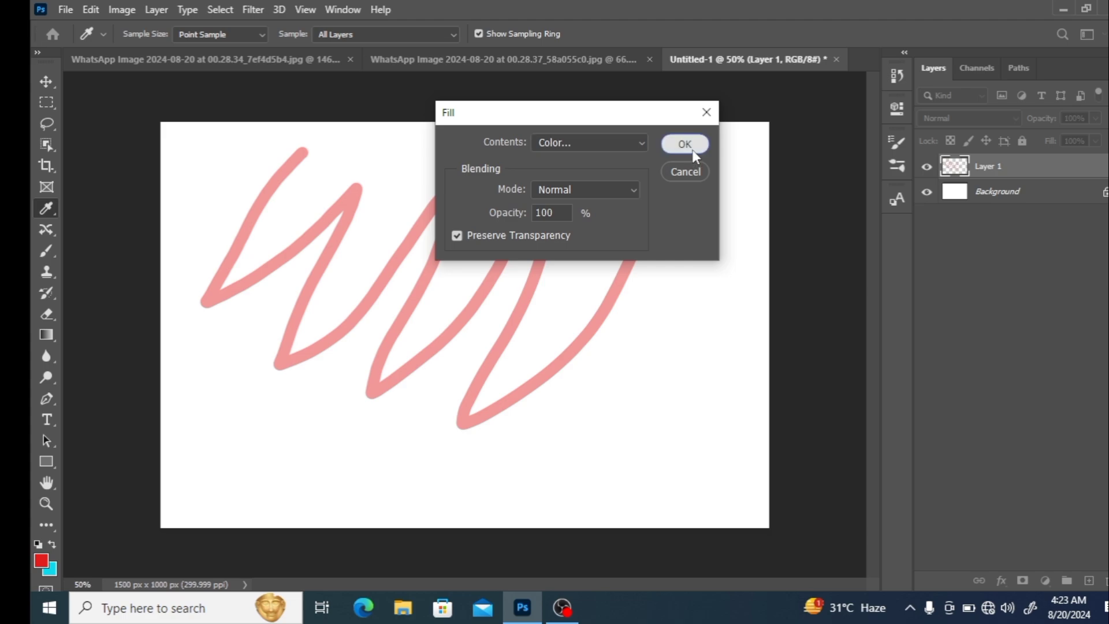
{"action": "left_click", "coordinate": [692, 150]}
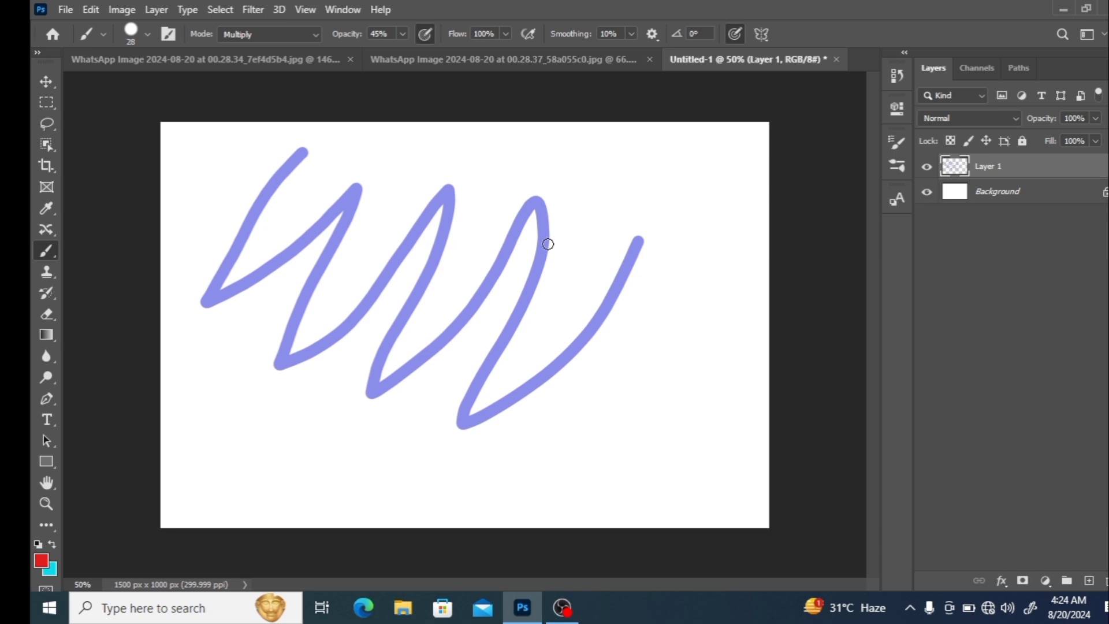
- Fill all of Layer 1 solid blue with Preserve Transparency off, then undo it
{"action": "key", "text": "shift+BackSpace"}
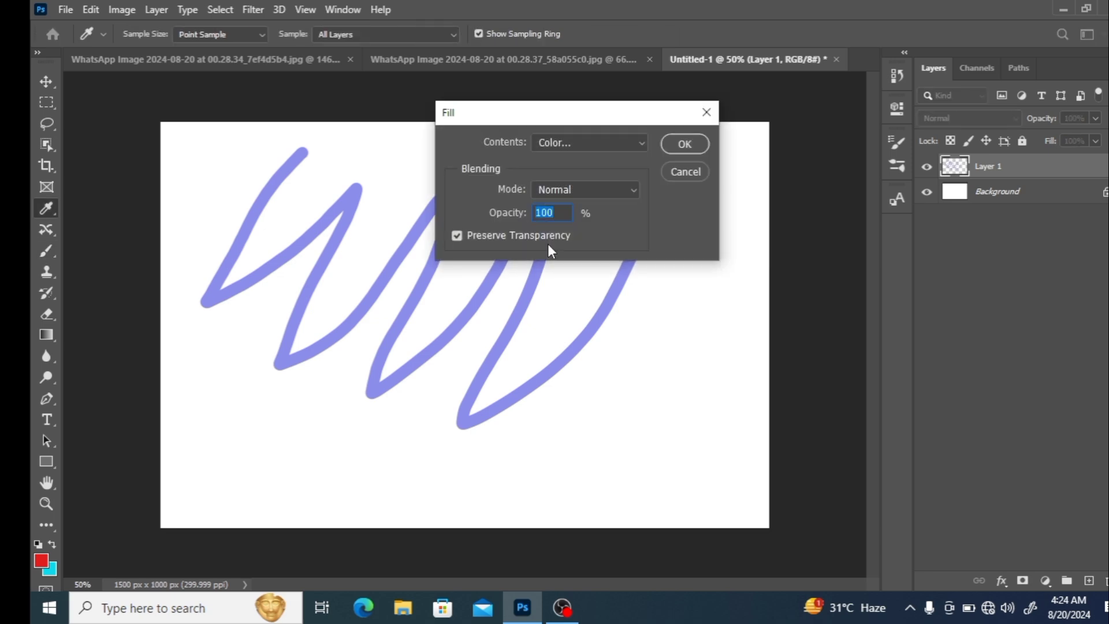
{"action": "left_click", "coordinate": [458, 234]}
{"action": "left_click", "coordinate": [685, 144]}
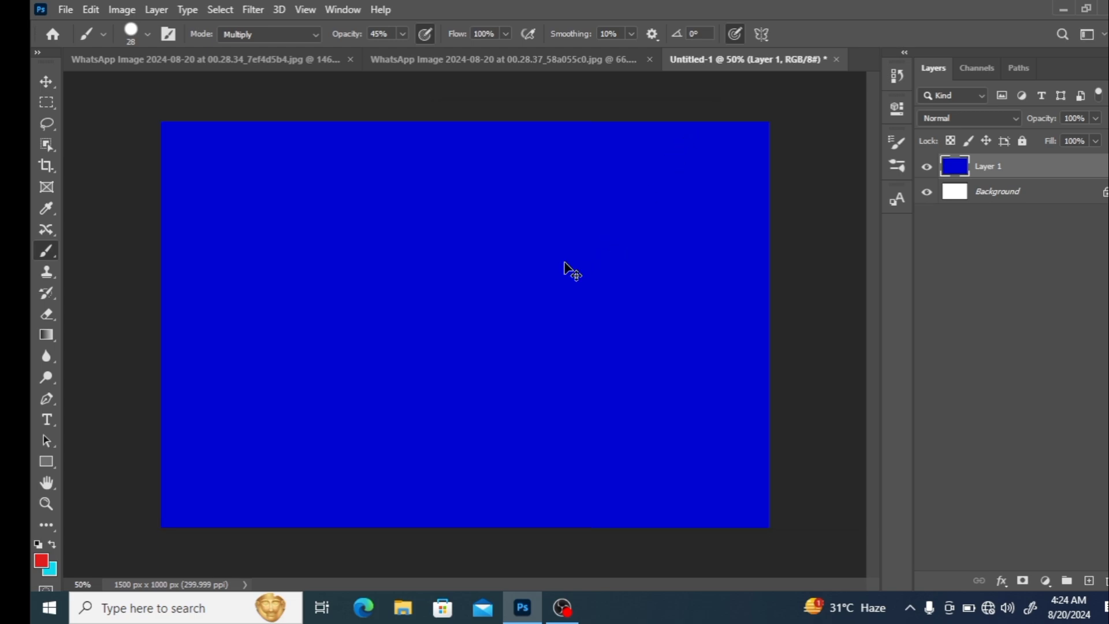
{"action": "key", "text": "ctrl+z"}
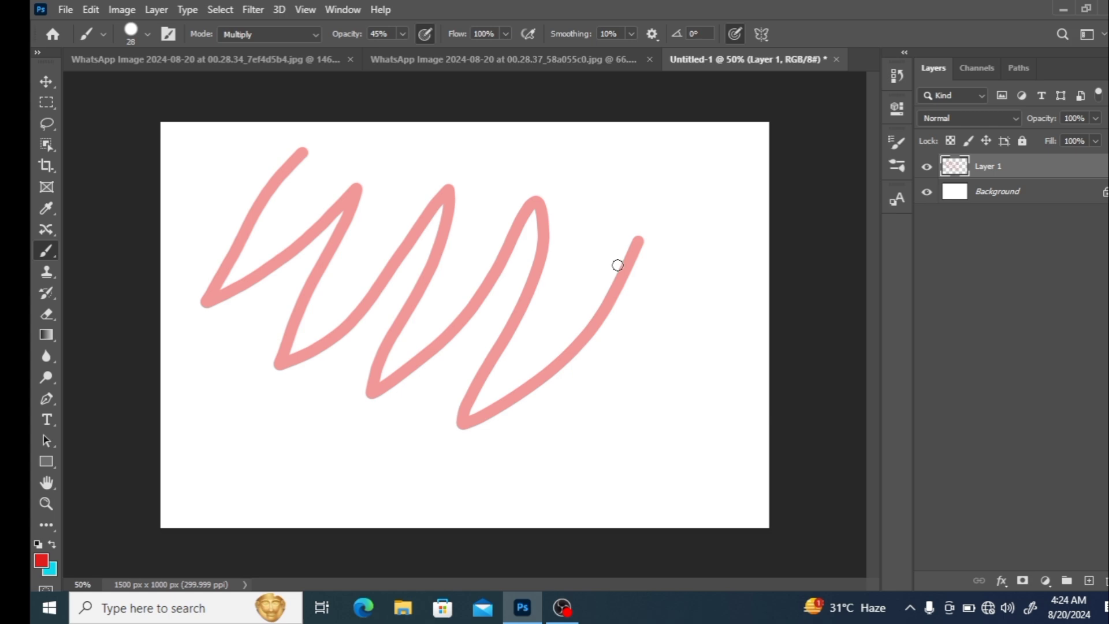
- Browse the Fill contents and Color Picker, cancel both, and switch to another photo tab
{"action": "key", "text": "shift+F5"}
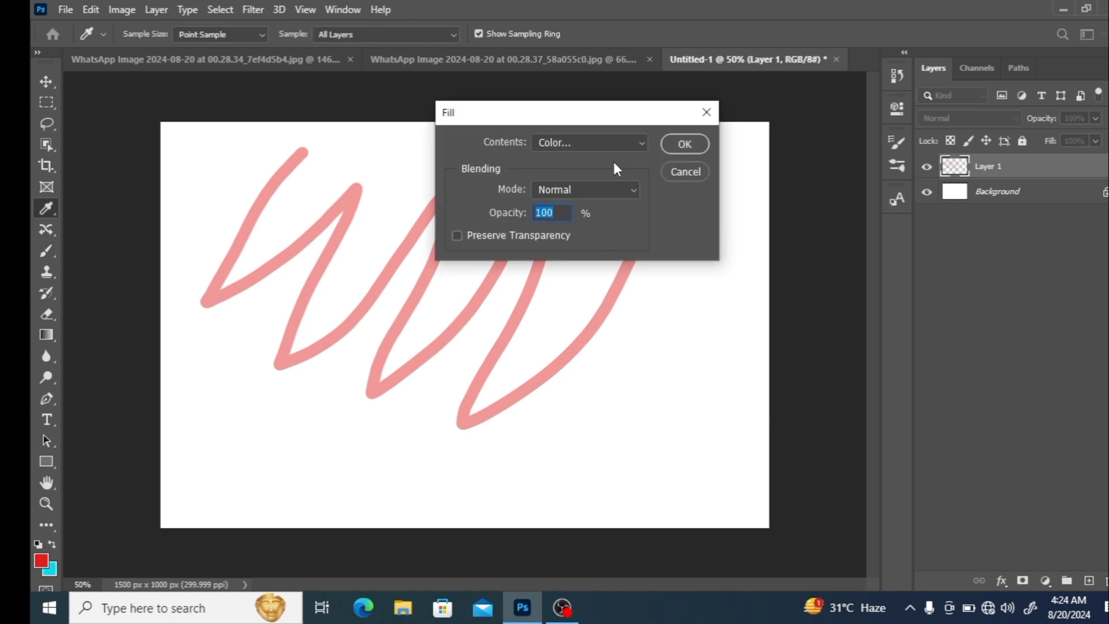
{"action": "left_click", "coordinate": [644, 141]}
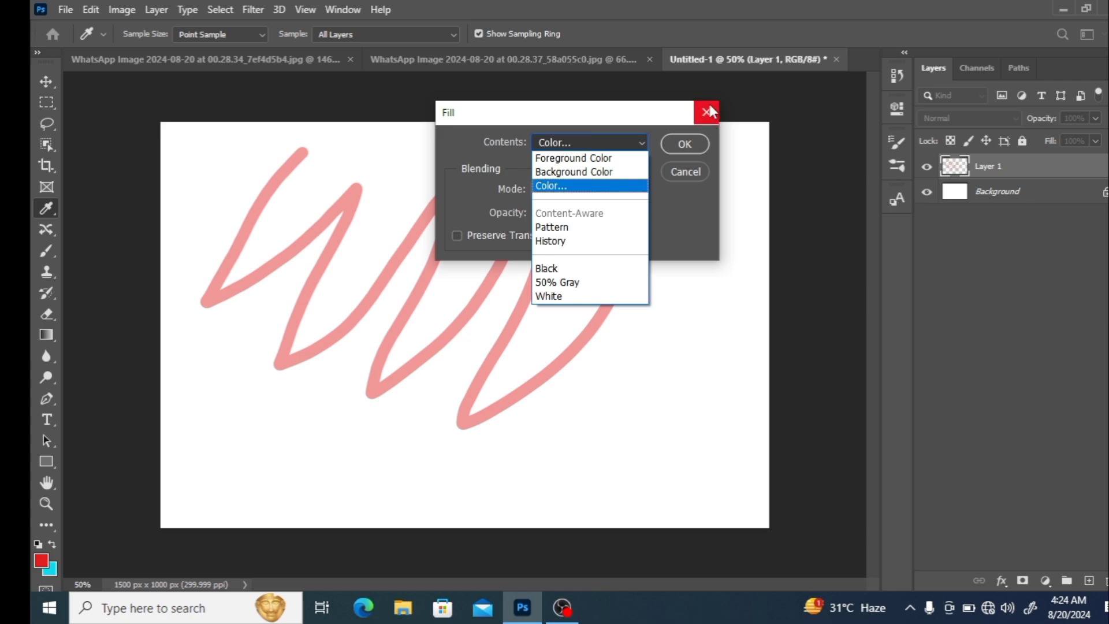
{"action": "key", "text": "Return"}
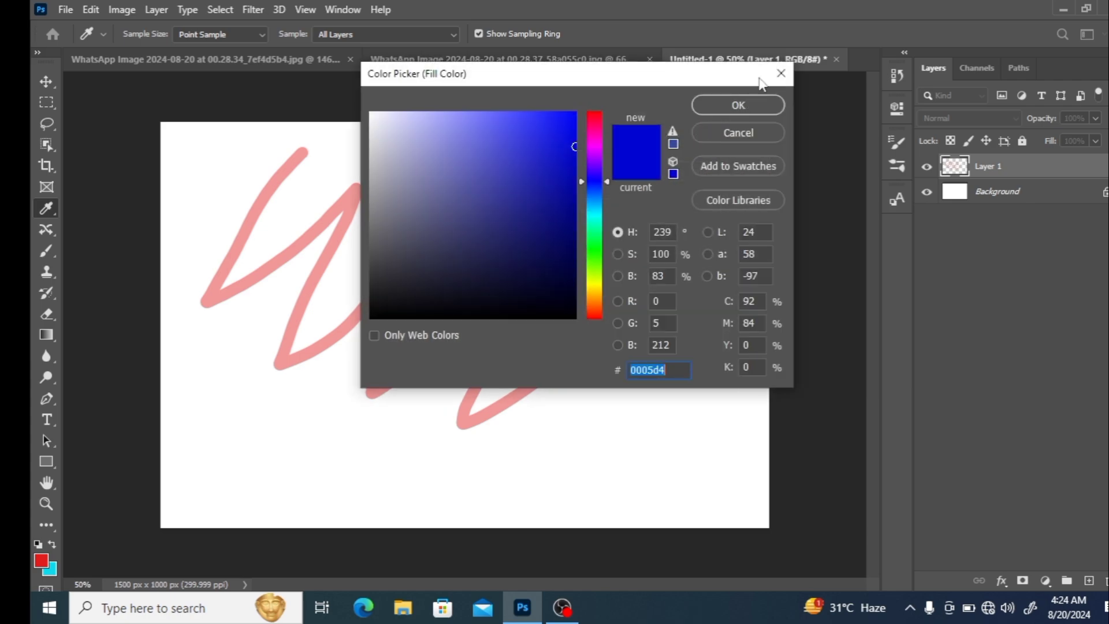
{"action": "left_click", "coordinate": [781, 73]}
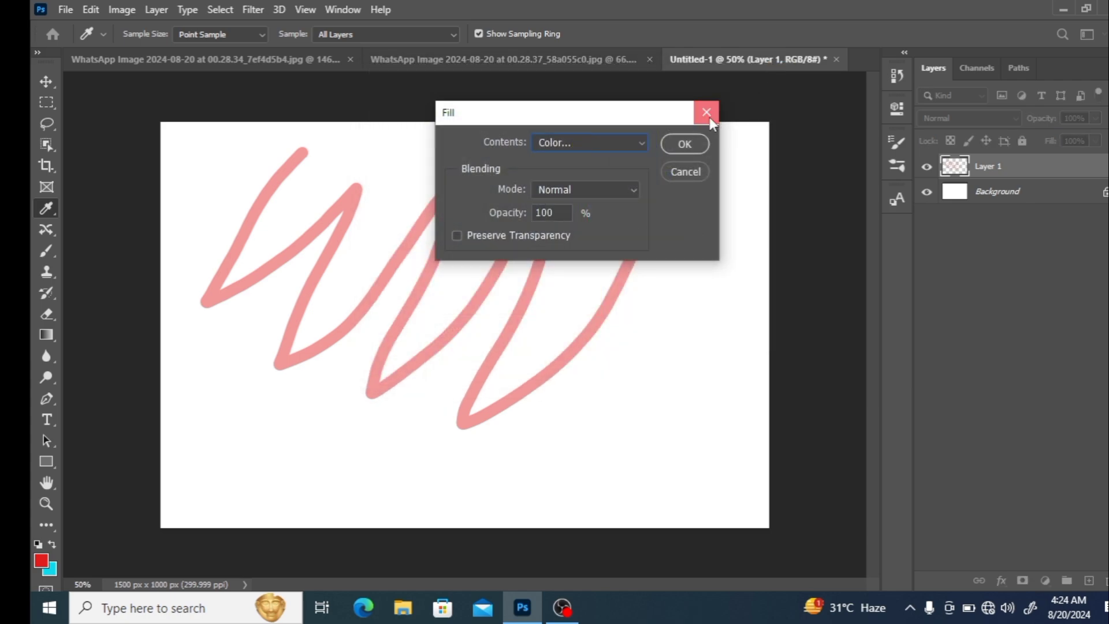
{"action": "left_click", "coordinate": [707, 113]}
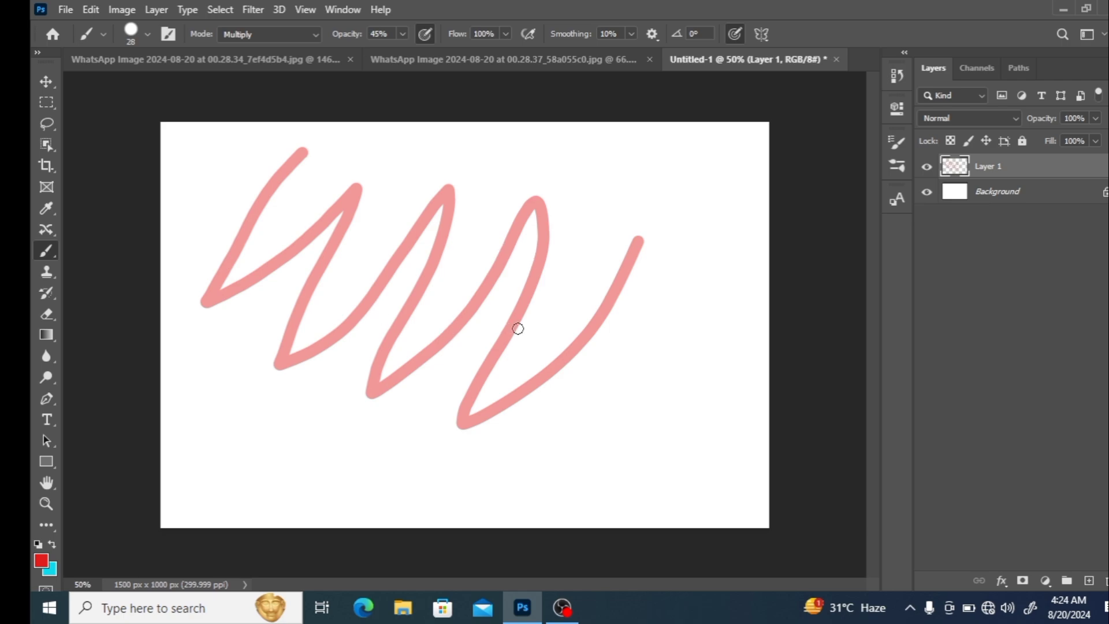
{"action": "left_click", "coordinate": [542, 58]}
- On the walker-and-dog photo, lasso a freehand selection around the dog
{"action": "left_click", "coordinate": [293, 64]}
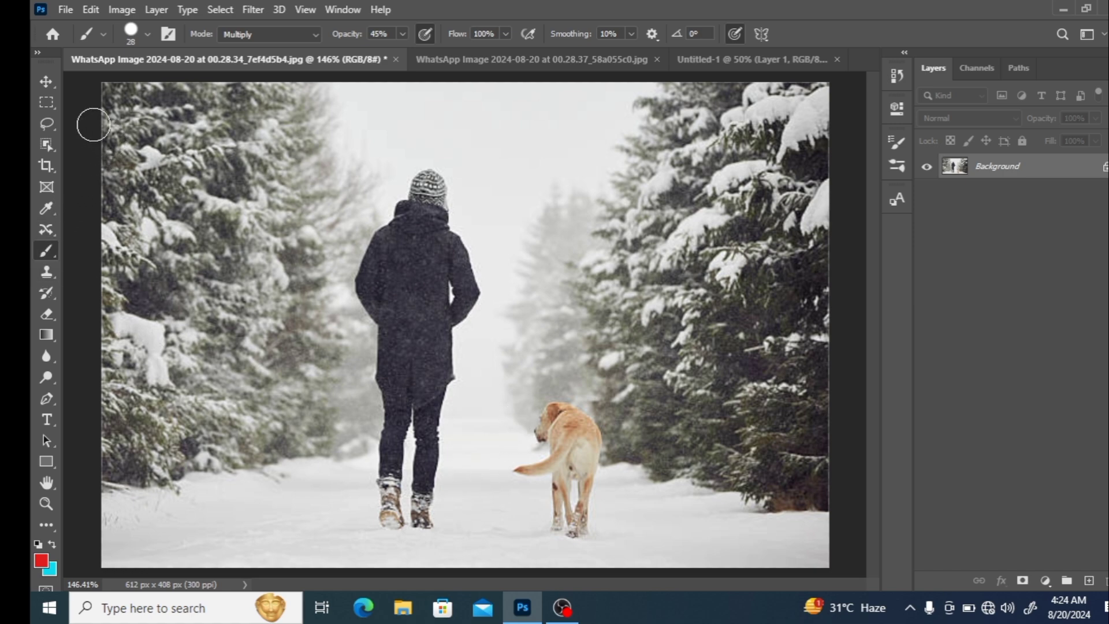
{"action": "left_click", "coordinate": [50, 124]}
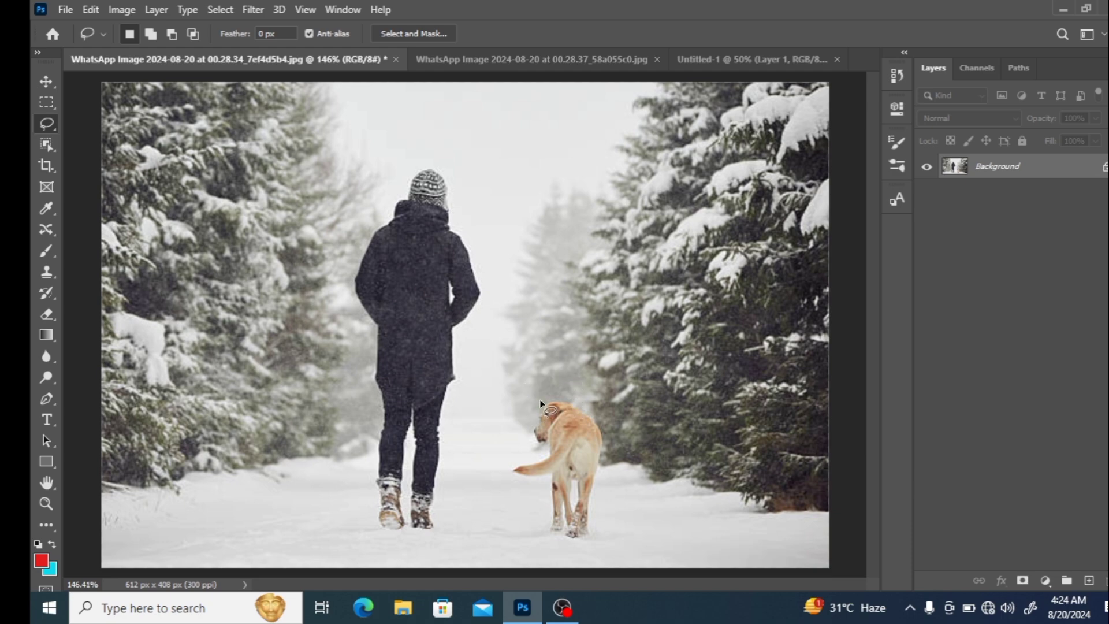
{"action": "left_click_drag", "start_coordinate": [539, 400], "coordinate": [507, 515]}
{"action": "mouse_move", "coordinate": [575, 553]}
{"action": "left_mouse_down"}
{"action": "mouse_move", "coordinate": [617, 537]}
{"action": "mouse_move", "coordinate": [604, 415]}
{"action": "left_mouse_up"}
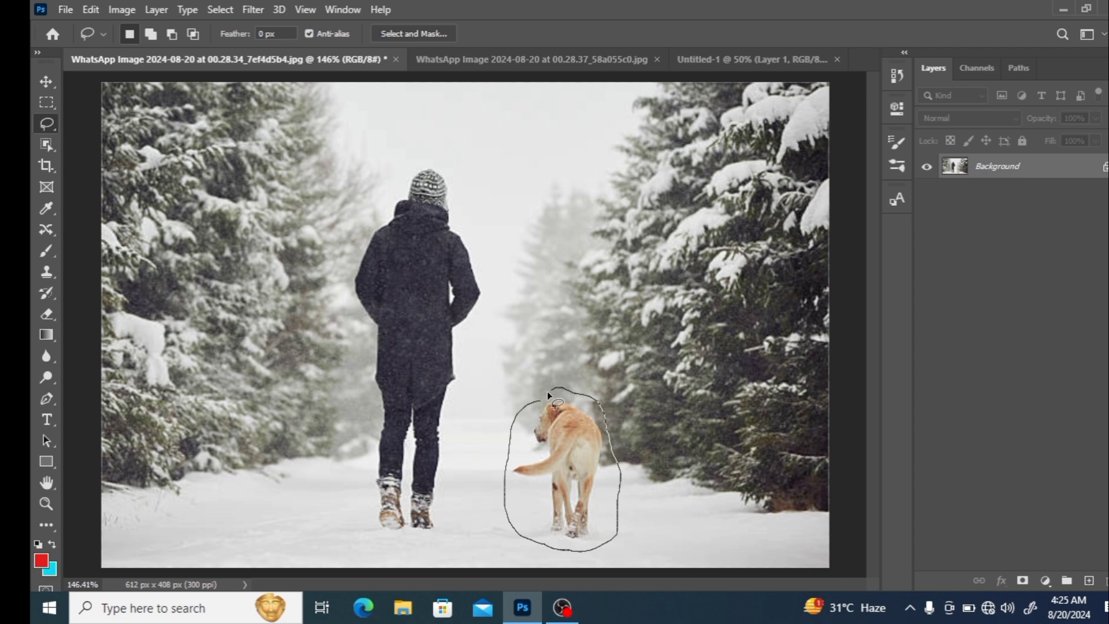
{"action": "left_click_drag", "start_coordinate": [540, 400], "coordinate": [541, 401]}
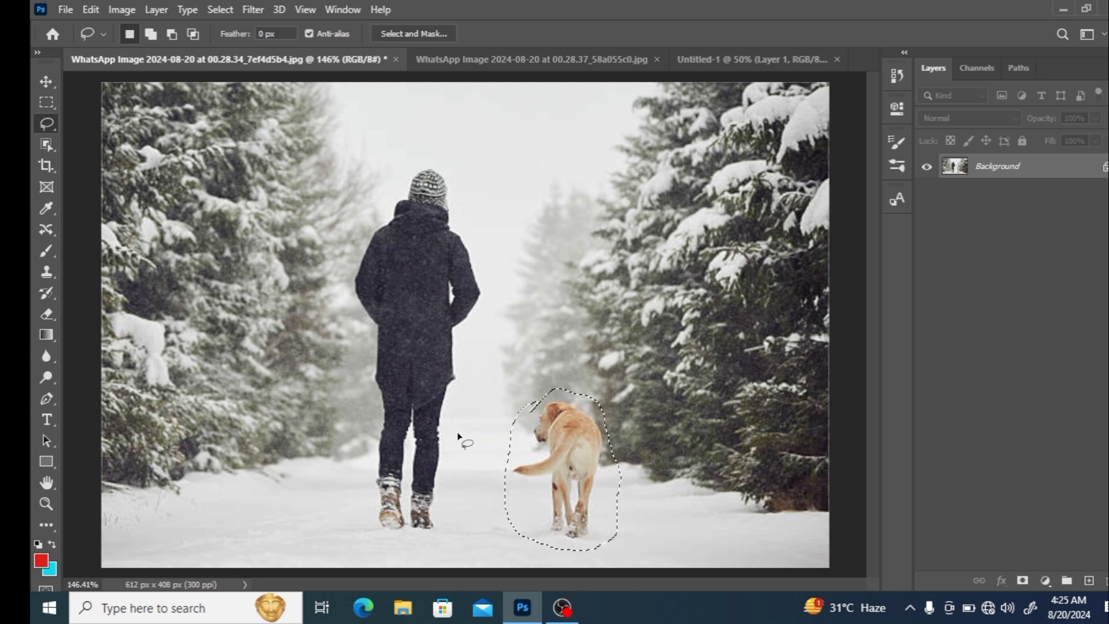
- Browse the Fill contents and colour picker, cancel without filling, and deselect the dog
{"action": "key", "text": "shift"}
{"action": "key", "text": "shift+F5"}
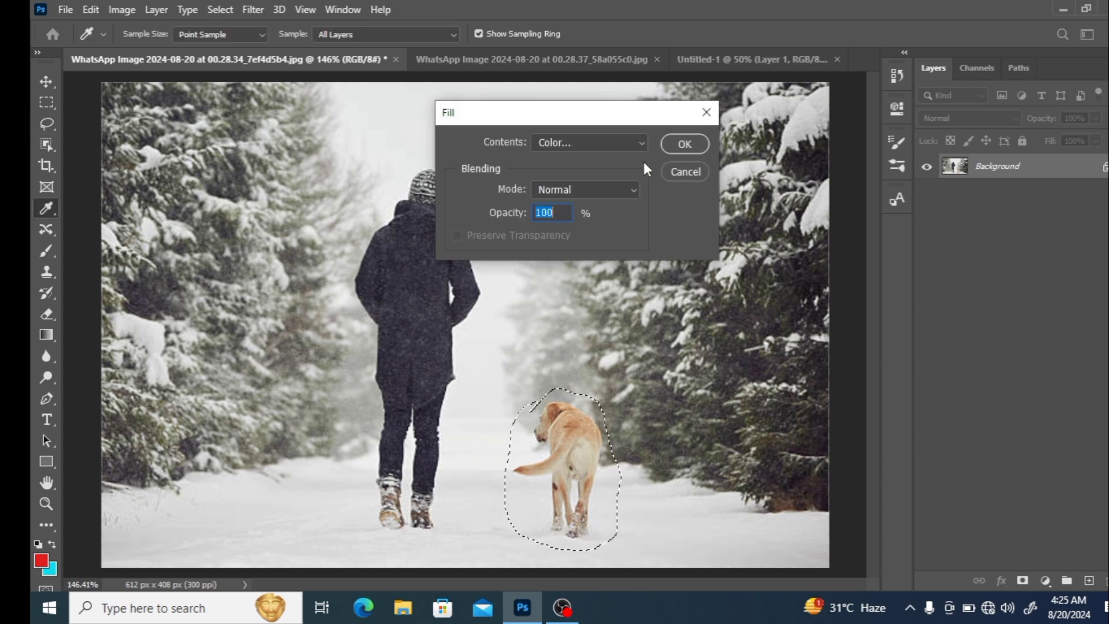
{"action": "left_click", "coordinate": [637, 140]}
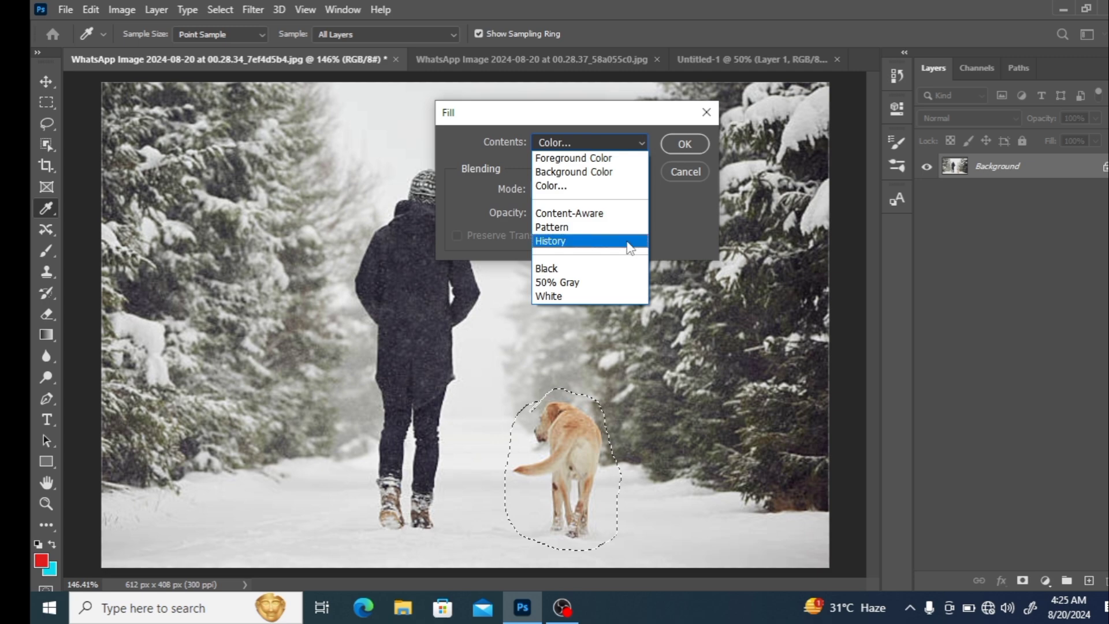
{"action": "left_click", "coordinate": [716, 112]}
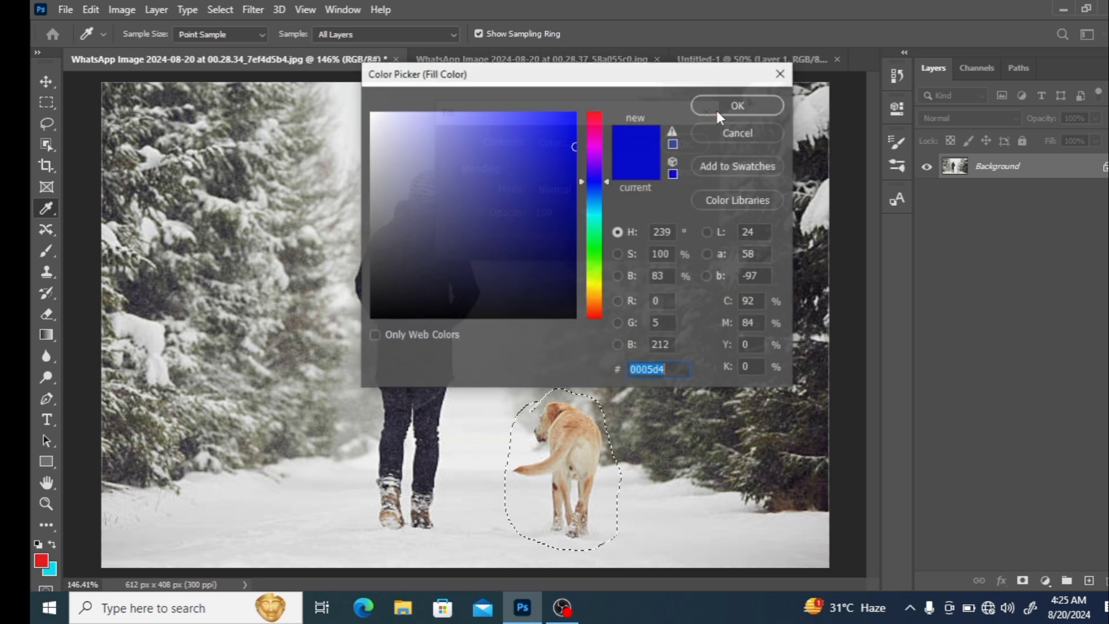
{"action": "left_click", "coordinate": [779, 78]}
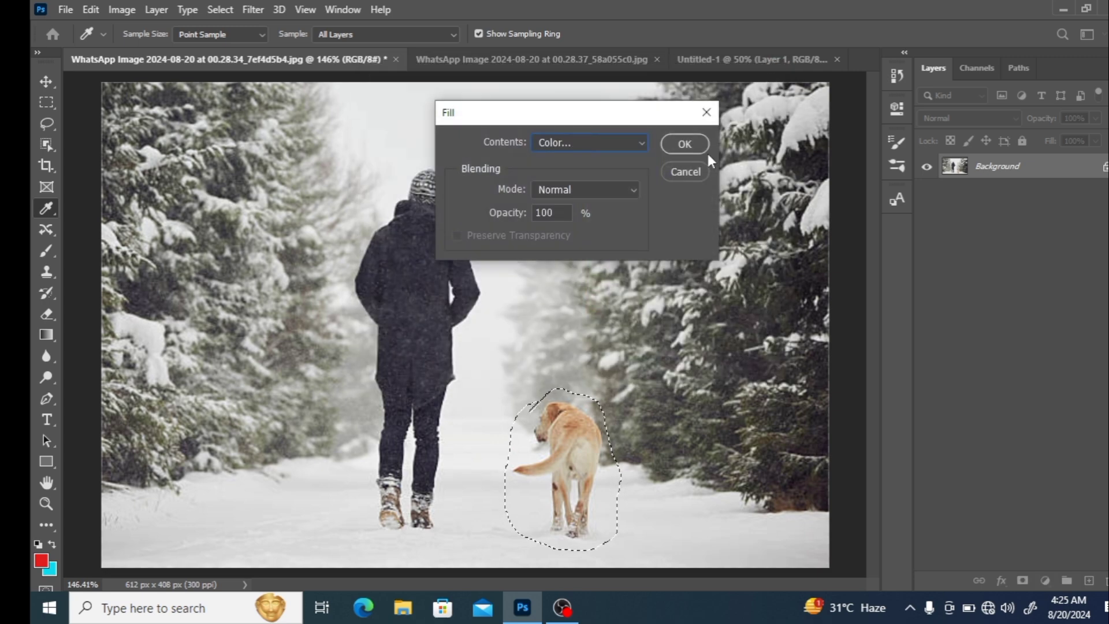
{"action": "left_click", "coordinate": [712, 114]}
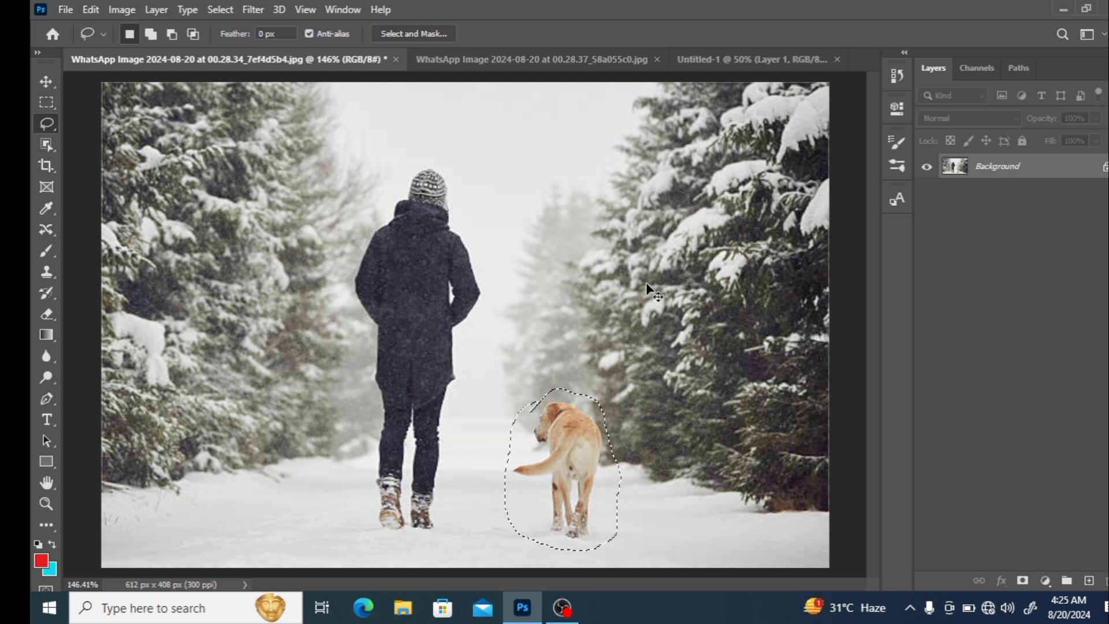
{"action": "key", "text": "ctrl+d"}
- Duplicate the Background layer and loosely lasso around the dog on the copy
{"action": "mouse_move", "coordinate": [1082, 167]}
{"action": "left_mouse_down"}
{"action": "mouse_move", "coordinate": [1077, 591]}
{"action": "mouse_move", "coordinate": [1088, 582]}
{"action": "left_mouse_up"}
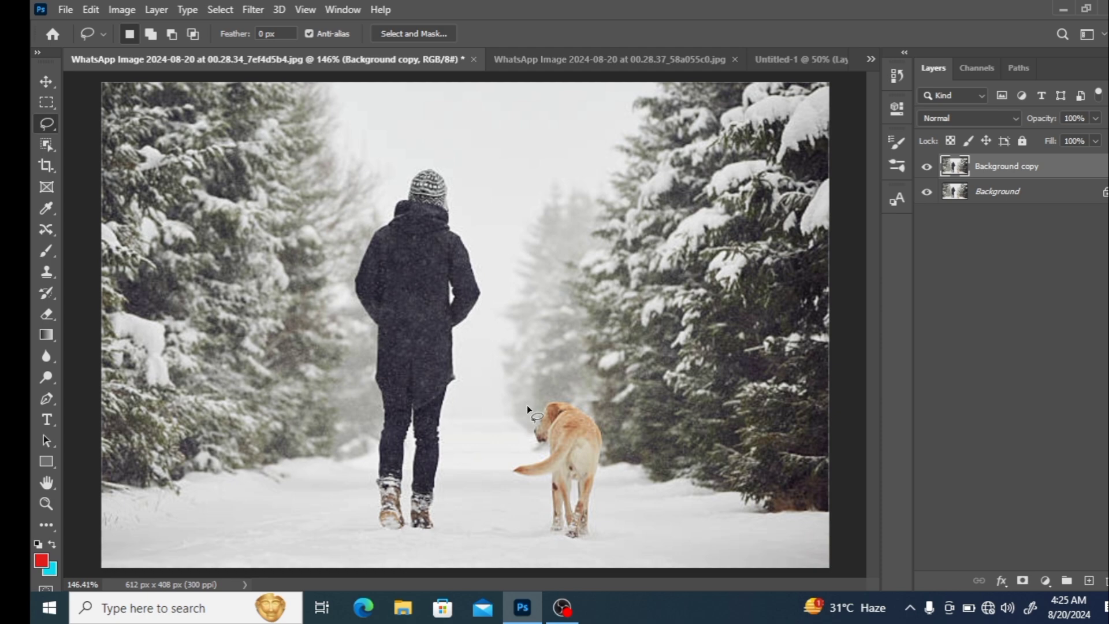
{"action": "left_click_drag", "start_coordinate": [507, 442], "coordinate": [497, 473]}
{"action": "mouse_move", "coordinate": [495, 522]}
{"action": "left_mouse_down"}
{"action": "mouse_move", "coordinate": [552, 570]}
{"action": "mouse_move", "coordinate": [604, 537]}
{"action": "mouse_move", "coordinate": [610, 491]}
{"action": "left_mouse_up"}
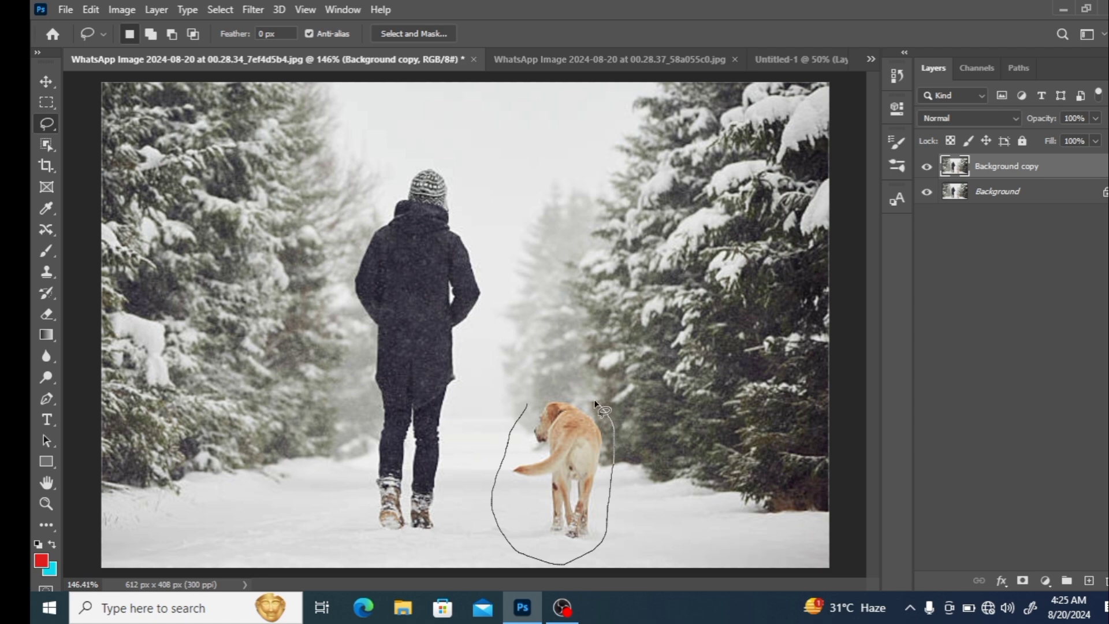
{"action": "left_click_drag", "start_coordinate": [595, 401], "coordinate": [565, 388]}
{"action": "left_click_drag", "start_coordinate": [511, 417], "coordinate": [510, 419]}
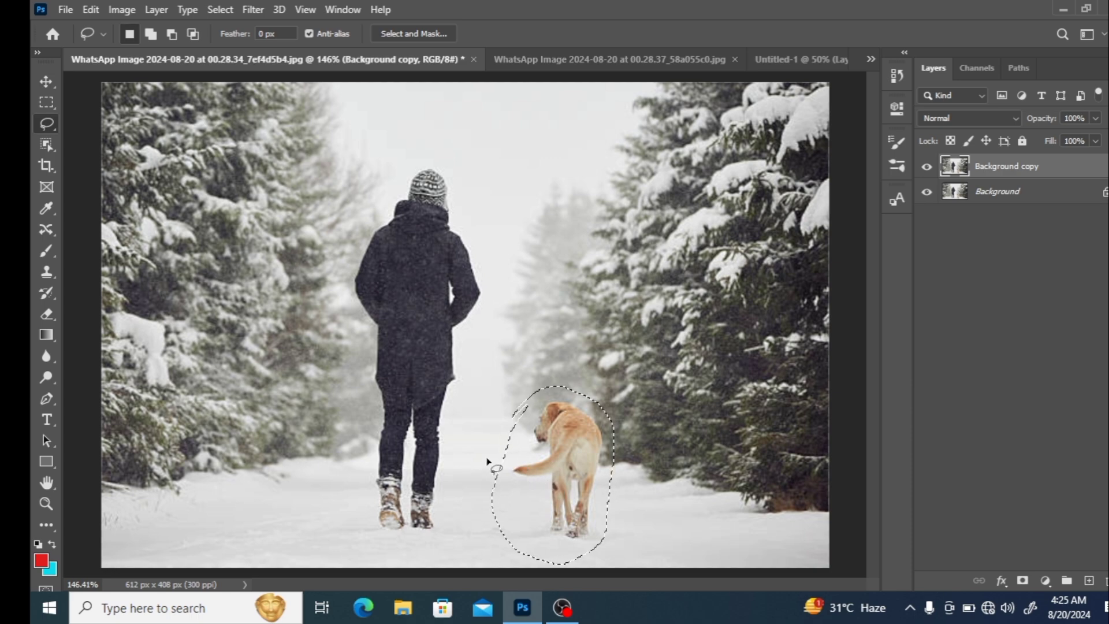
{"action": "key", "text": "shift+F5"}
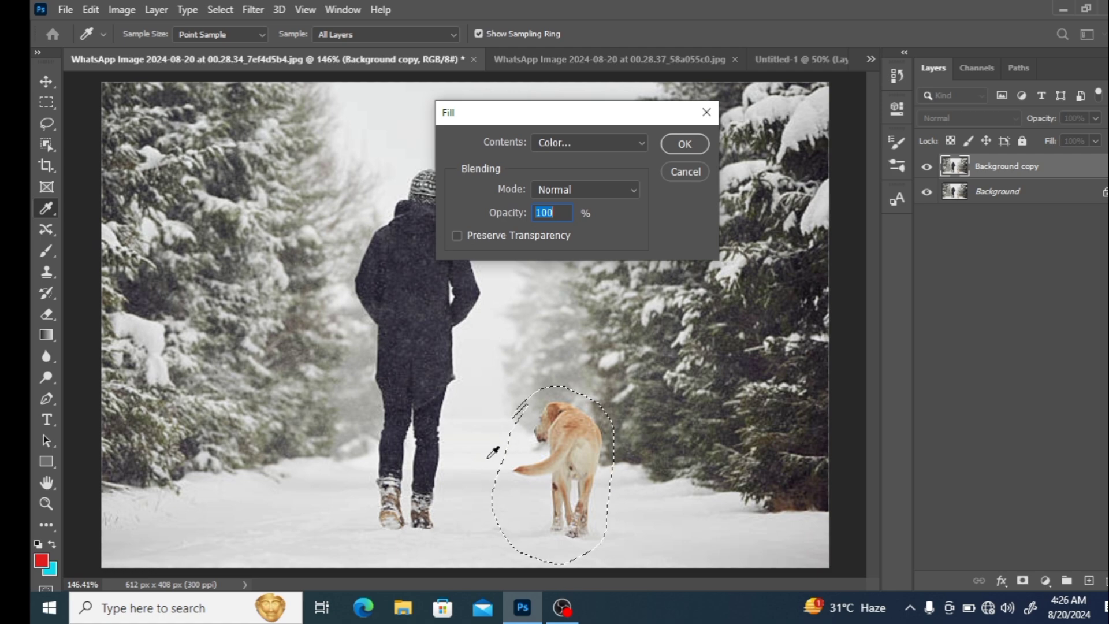
- Content-Aware fill the dog selection on the Background copy, then deselect
{"action": "left_click", "coordinate": [639, 141]}
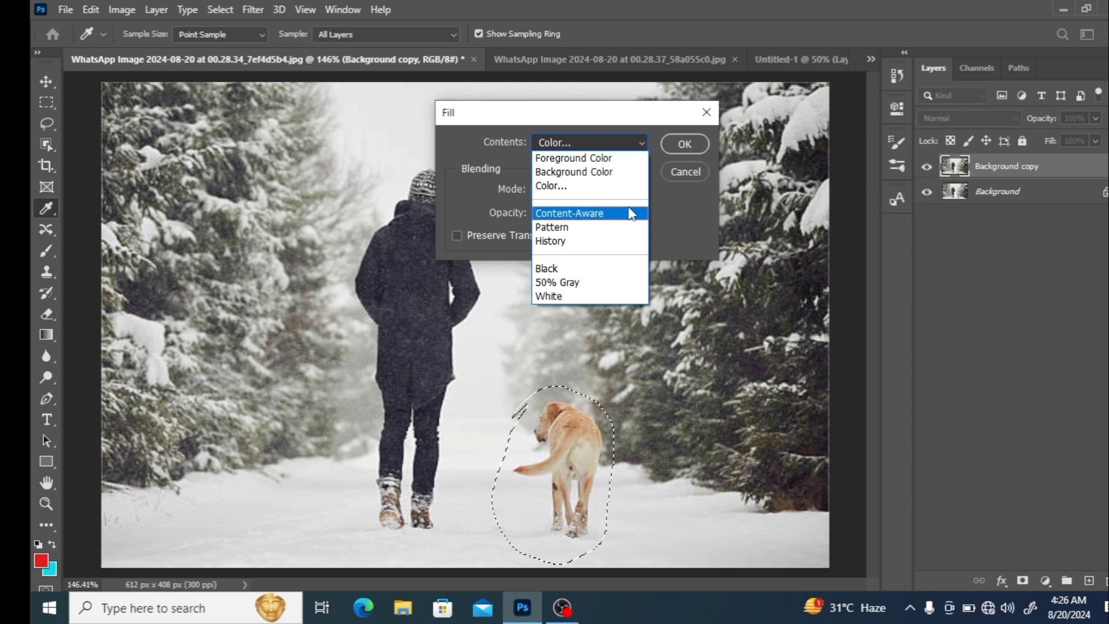
{"action": "left_click", "coordinate": [632, 213]}
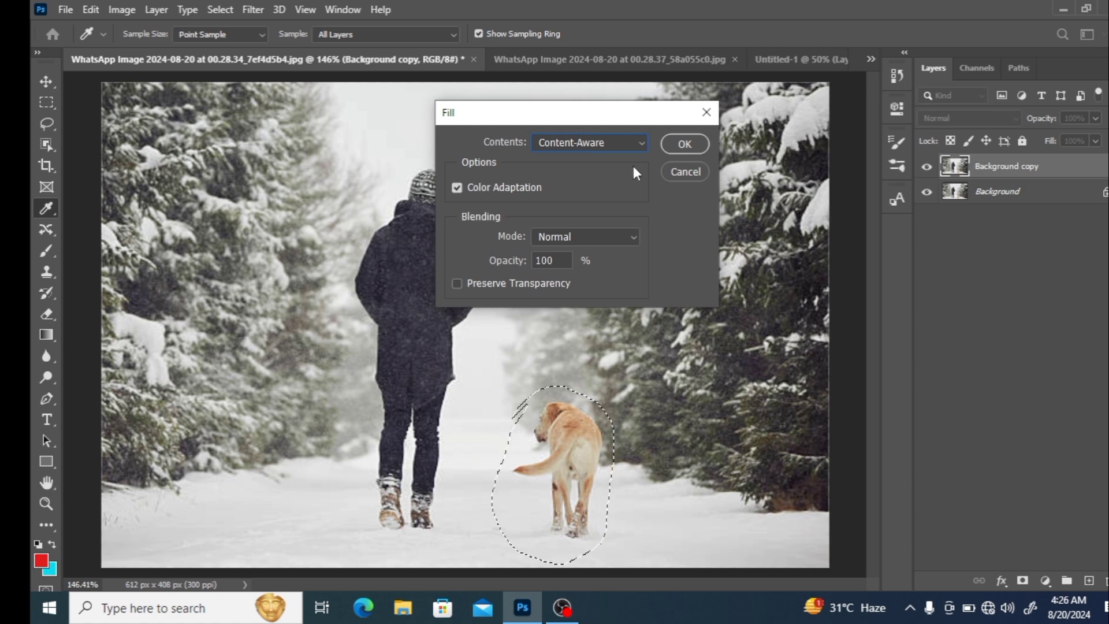
{"action": "left_click", "coordinate": [679, 147]}
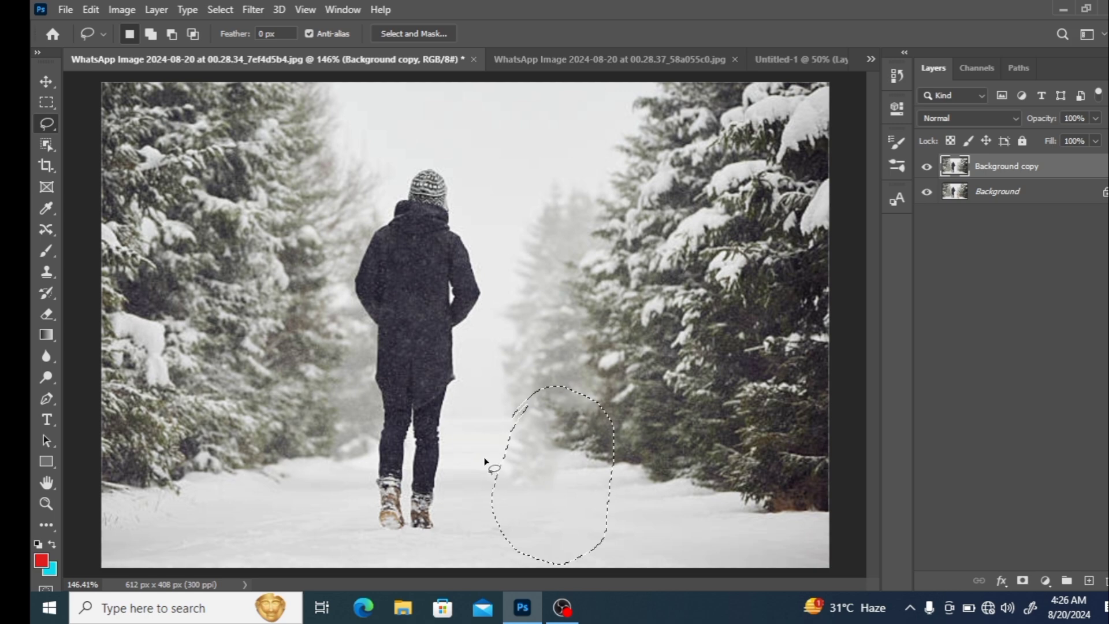
{"action": "key", "text": "ctrl+d"}
- Toggle the Background copy's visibility repeatedly to compare with and without the dog
{"action": "left_click", "coordinate": [926, 192]}
{"action": "left_click", "coordinate": [926, 169]}
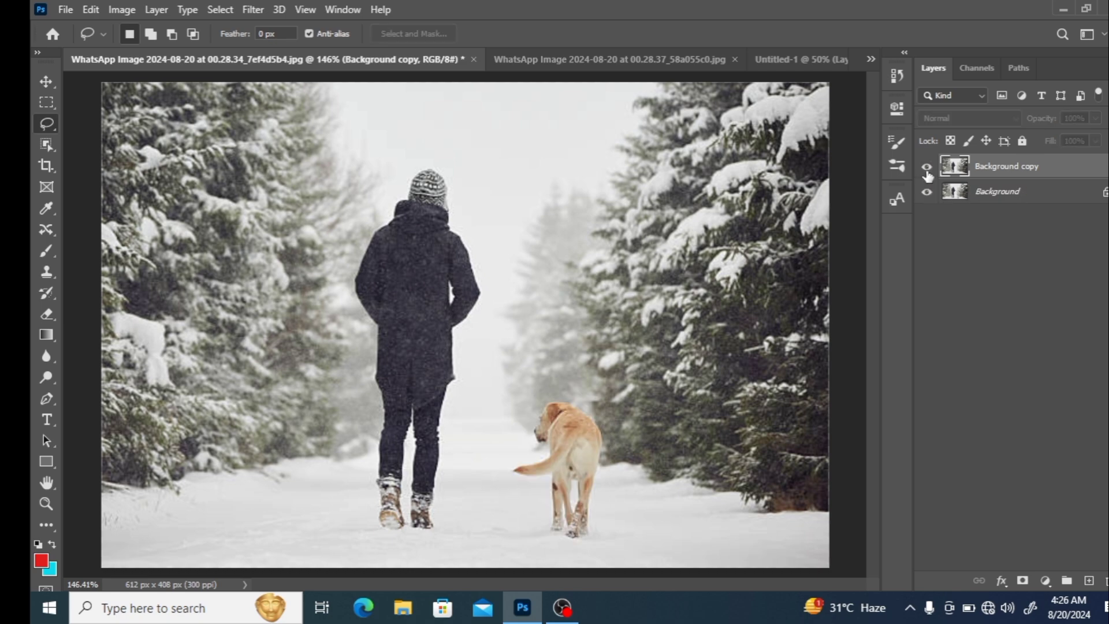
{"action": "left_click", "coordinate": [927, 170]}
{"action": "left_click", "coordinate": [927, 169]}
{"action": "left_click", "coordinate": [927, 169]}
{"action": "left_click", "coordinate": [926, 168]}
{"action": "left_click", "coordinate": [927, 169]}
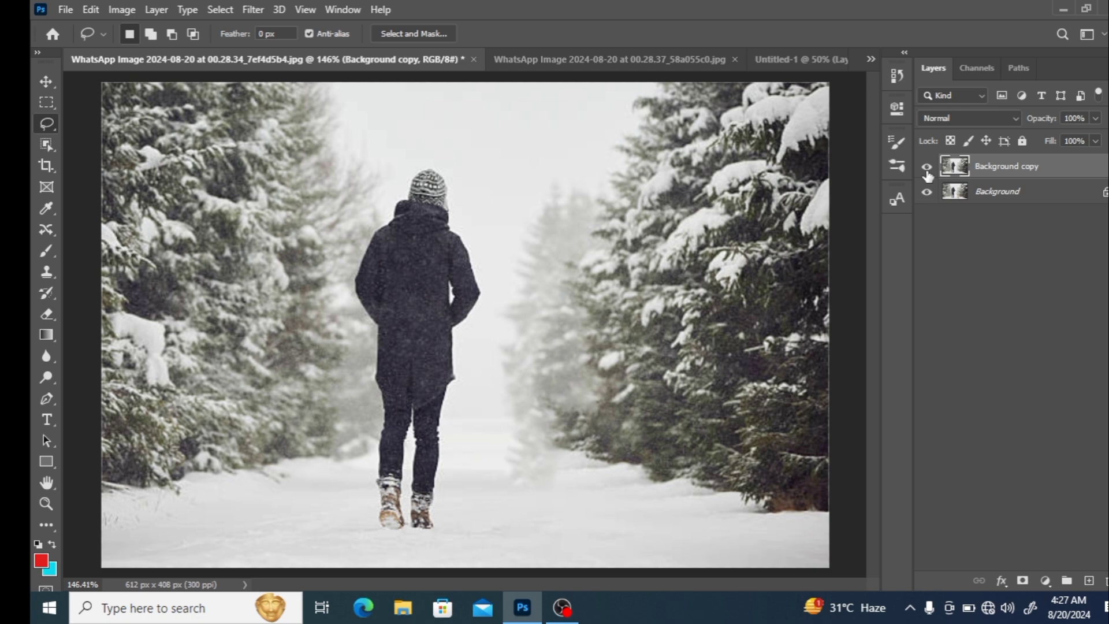
{"action": "left_click", "coordinate": [927, 168]}
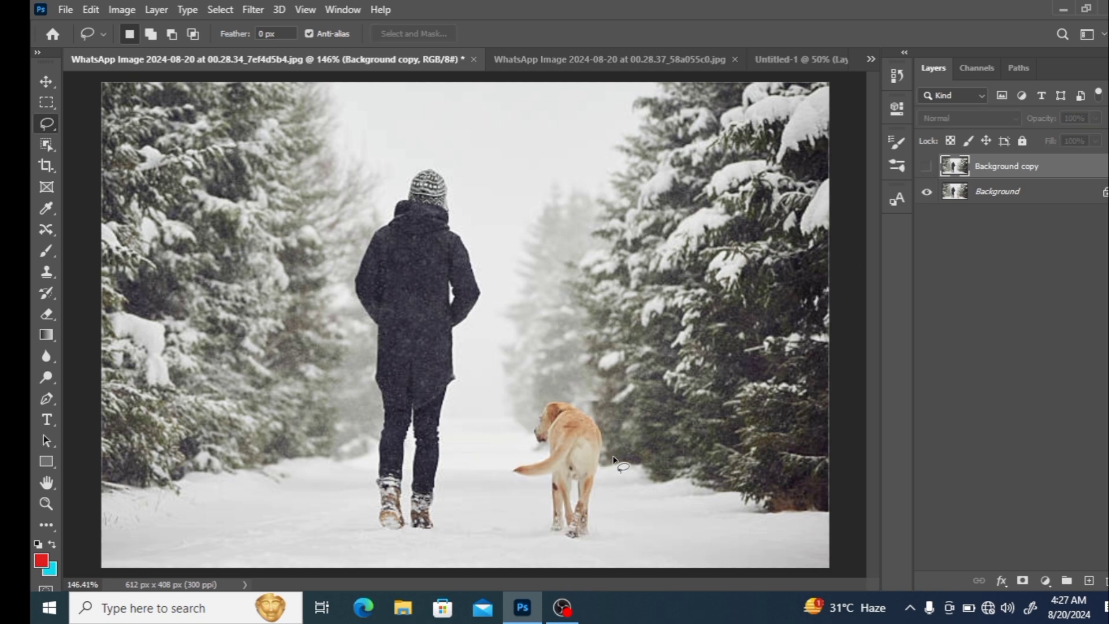
- Step through undo/redo, then delete the Background copy layer in the trash
{"action": "key", "text": "ctrl+z"}
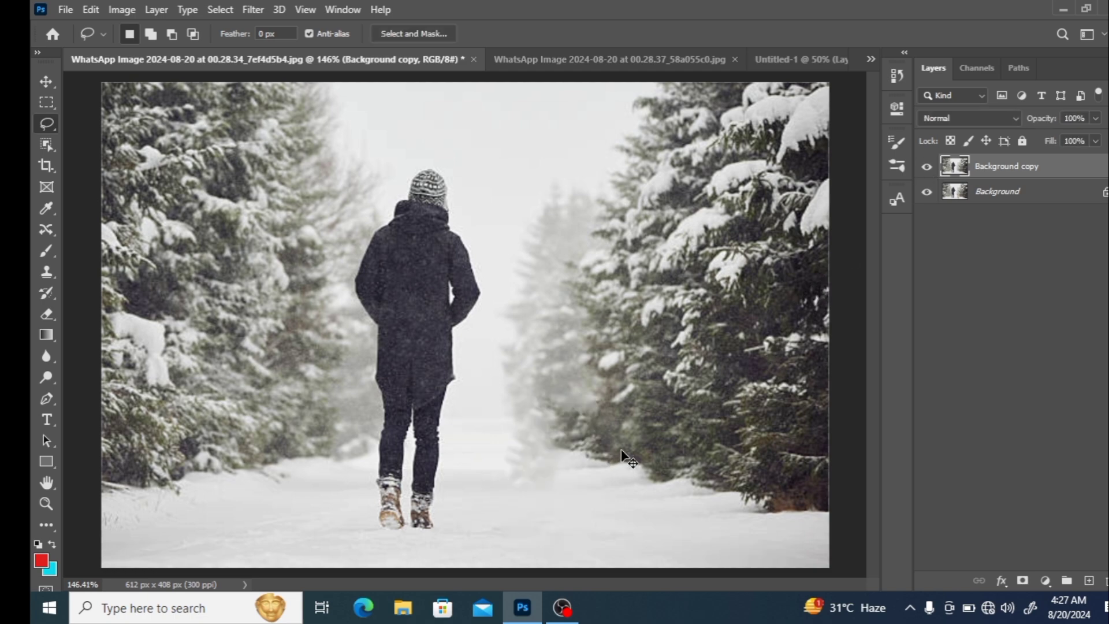
{"action": "key", "text": "ctrl+shift+z"}
{"action": "key", "text": "ctrl+z"}
{"action": "key", "text": "ctrl+shift+z"}
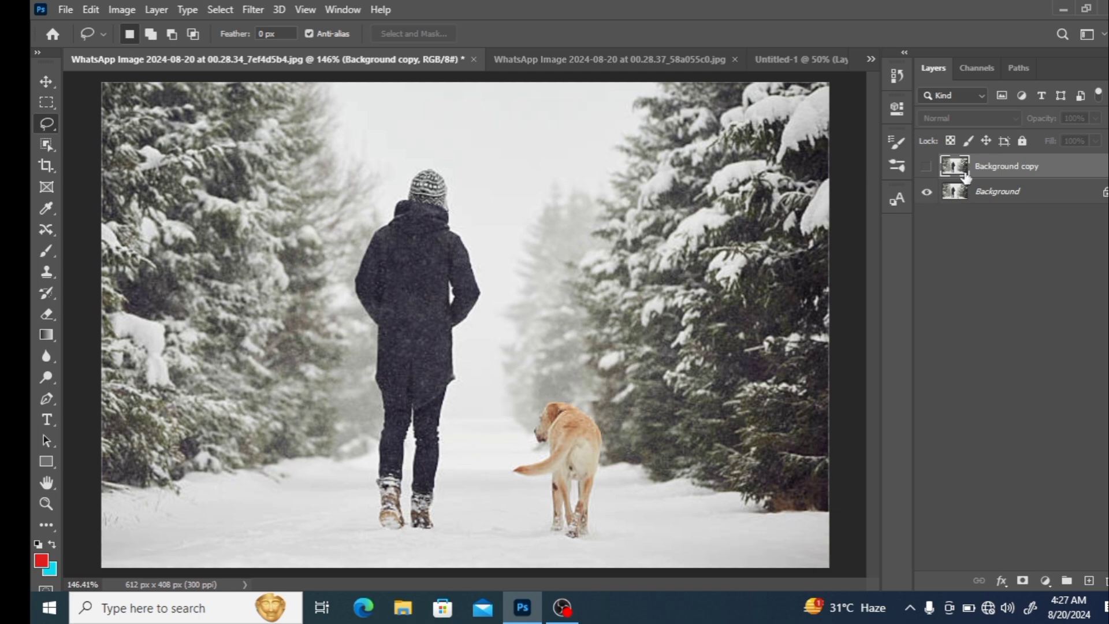
{"action": "left_click_drag", "start_coordinate": [974, 167], "coordinate": [1105, 584]}
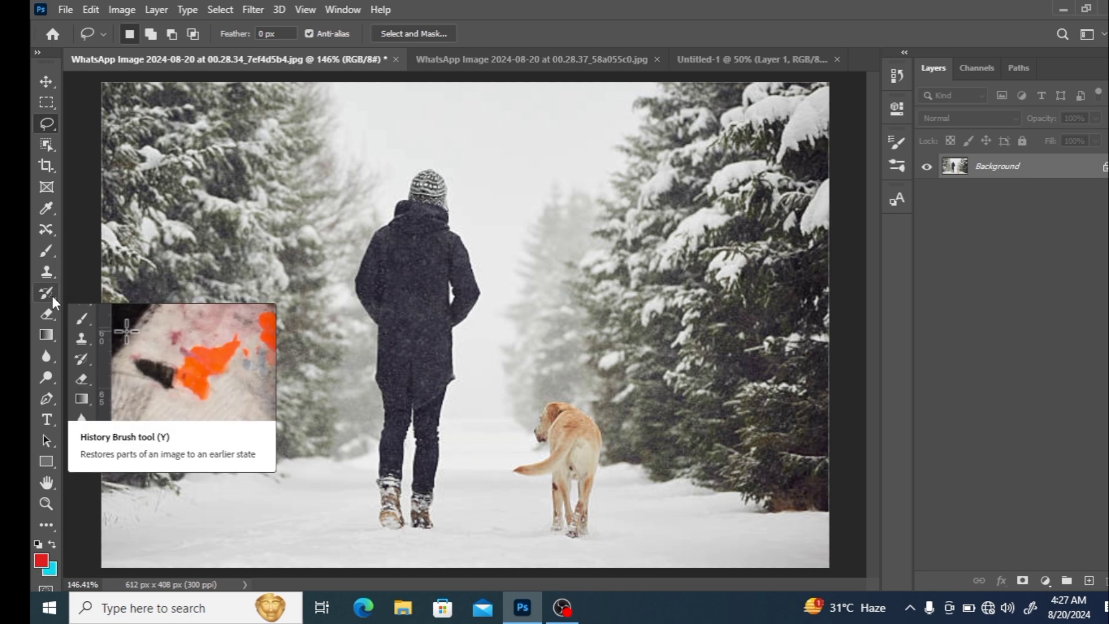
- Switch from Spot Healing to the Content-Aware Move Tool in the healing-tools flyout
{"action": "left_click", "coordinate": [54, 230]}
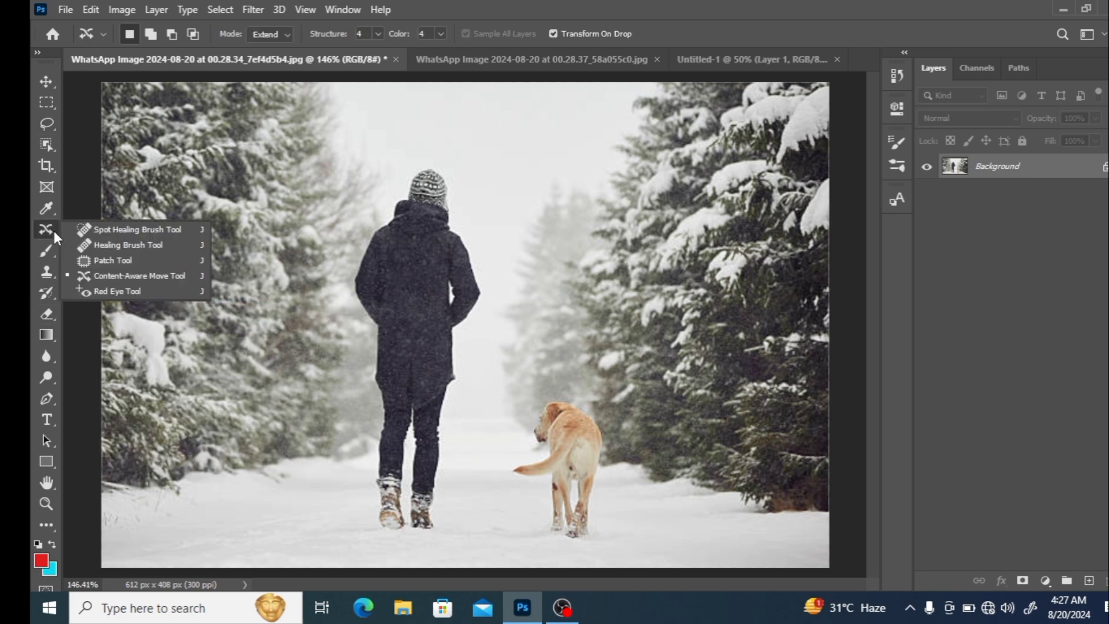
{"action": "left_click", "coordinate": [79, 228]}
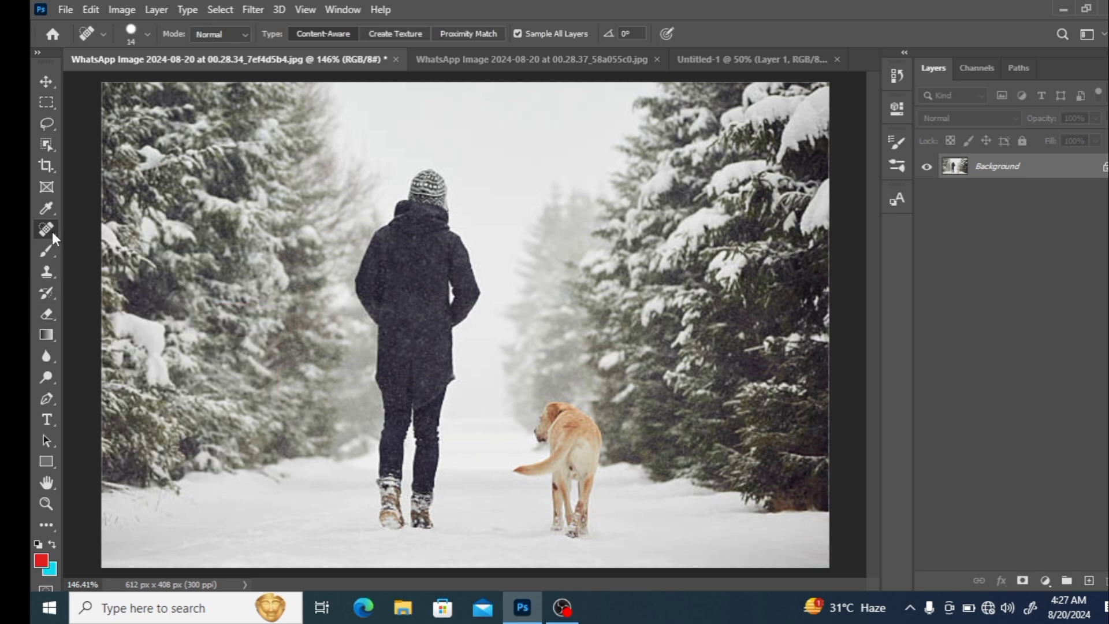
{"action": "left_click", "coordinate": [52, 231]}
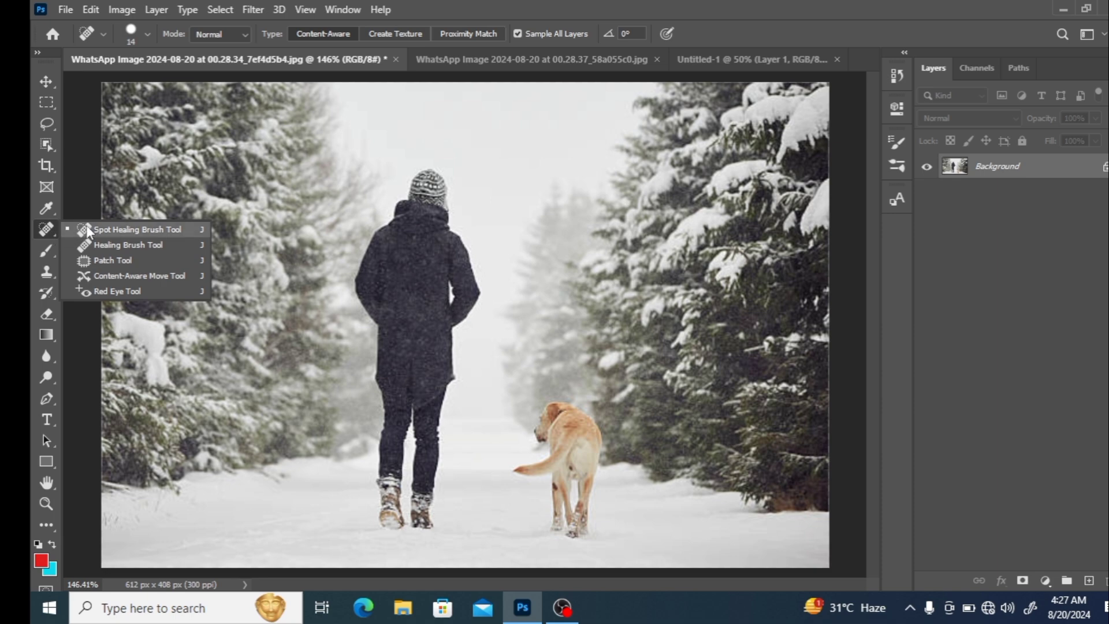
{"action": "left_click", "coordinate": [91, 279]}
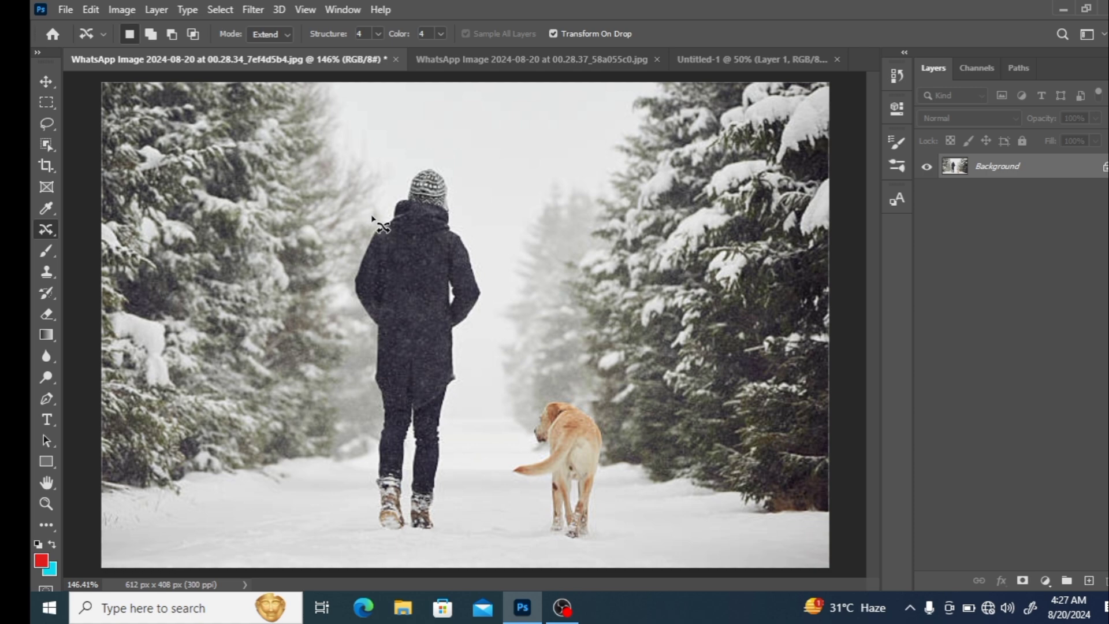
- Draw a trial lasso around the walker, deselect it, and add a new empty layer
{"action": "mouse_move", "coordinate": [368, 217]}
{"action": "left_mouse_down"}
{"action": "mouse_move", "coordinate": [347, 294]}
{"action": "mouse_move", "coordinate": [359, 492]}
{"action": "mouse_move", "coordinate": [376, 549]}
{"action": "mouse_move", "coordinate": [446, 558]}
{"action": "mouse_move", "coordinate": [484, 308]}
{"action": "mouse_move", "coordinate": [459, 186]}
{"action": "left_mouse_up"}
{"action": "mouse_move", "coordinate": [446, 149]}
{"action": "left_mouse_down"}
{"action": "mouse_move", "coordinate": [430, 145]}
{"action": "mouse_move", "coordinate": [371, 219]}
{"action": "left_mouse_up"}
{"action": "key", "text": "ctrl+d"}
{"action": "left_click", "coordinate": [1087, 582]}
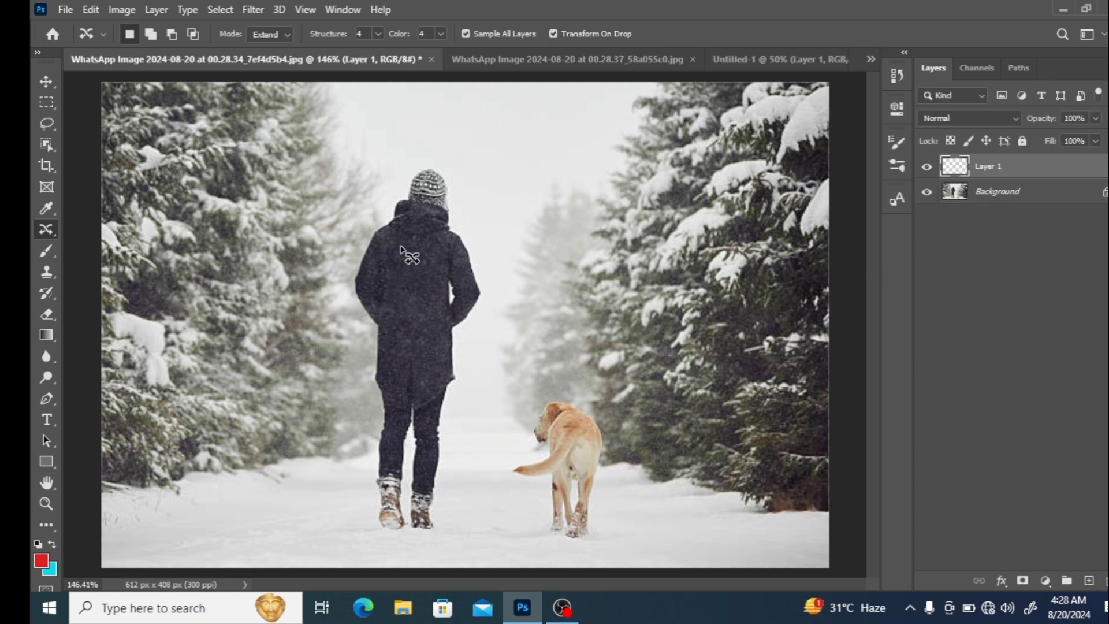
{"action": "mouse_move", "coordinate": [393, 177]}
{"action": "left_mouse_down"}
{"action": "mouse_move", "coordinate": [340, 293]}
{"action": "mouse_move", "coordinate": [366, 376]}
{"action": "mouse_move", "coordinate": [353, 532]}
{"action": "mouse_move", "coordinate": [396, 559]}
{"action": "mouse_move", "coordinate": [441, 551]}
{"action": "mouse_move", "coordinate": [491, 287]}
{"action": "left_mouse_up"}
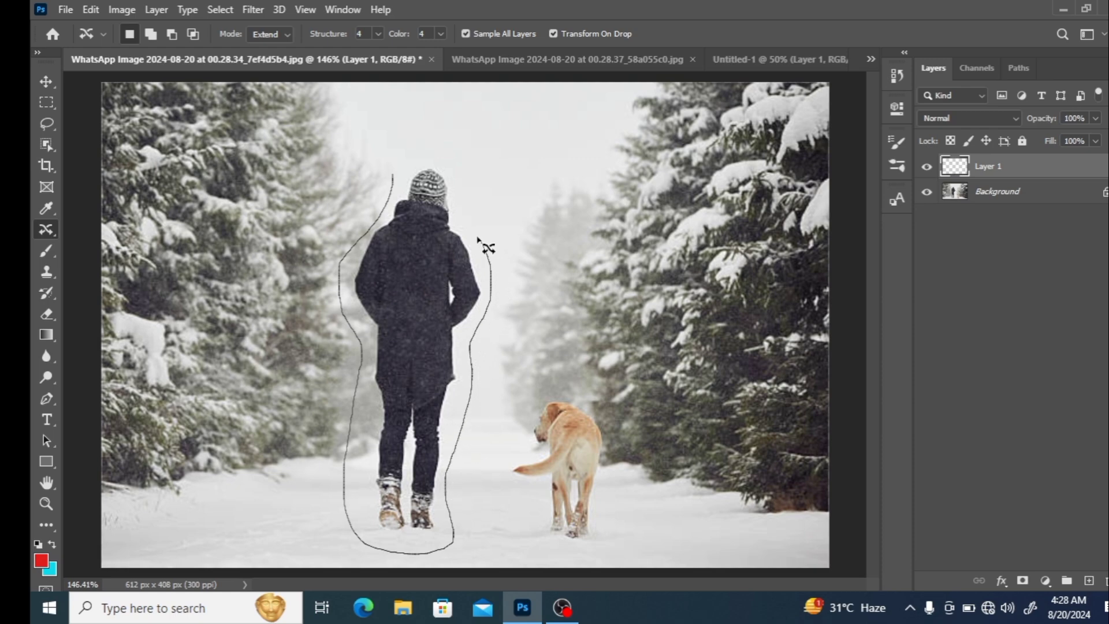
{"action": "mouse_move", "coordinate": [477, 237]}
{"action": "left_mouse_down"}
{"action": "mouse_move", "coordinate": [448, 142]}
{"action": "mouse_move", "coordinate": [409, 156]}
{"action": "mouse_move", "coordinate": [391, 178]}
{"action": "mouse_move", "coordinate": [400, 202]}
{"action": "left_mouse_up"}
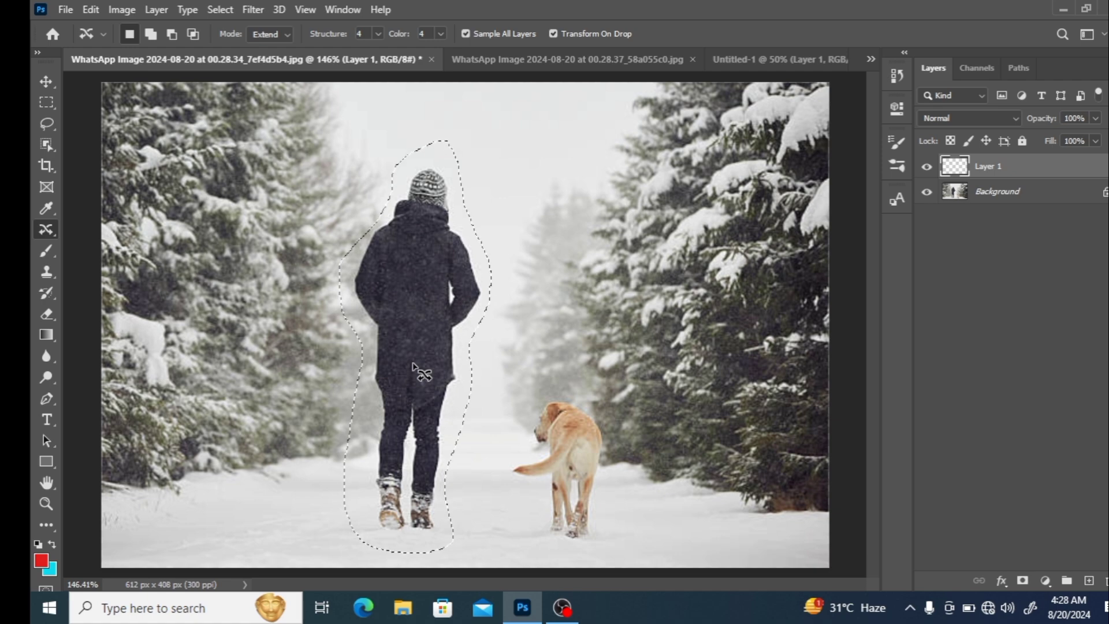
{"action": "left_click_drag", "start_coordinate": [412, 364], "coordinate": [476, 352]}
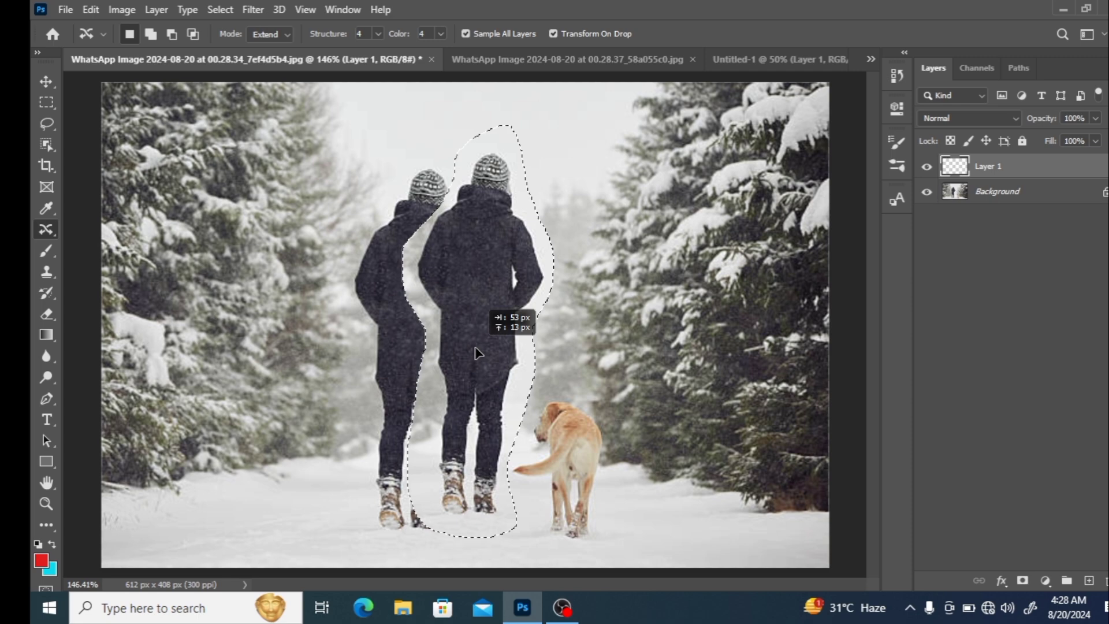
{"action": "left_click_drag", "start_coordinate": [476, 352], "coordinate": [495, 363]}
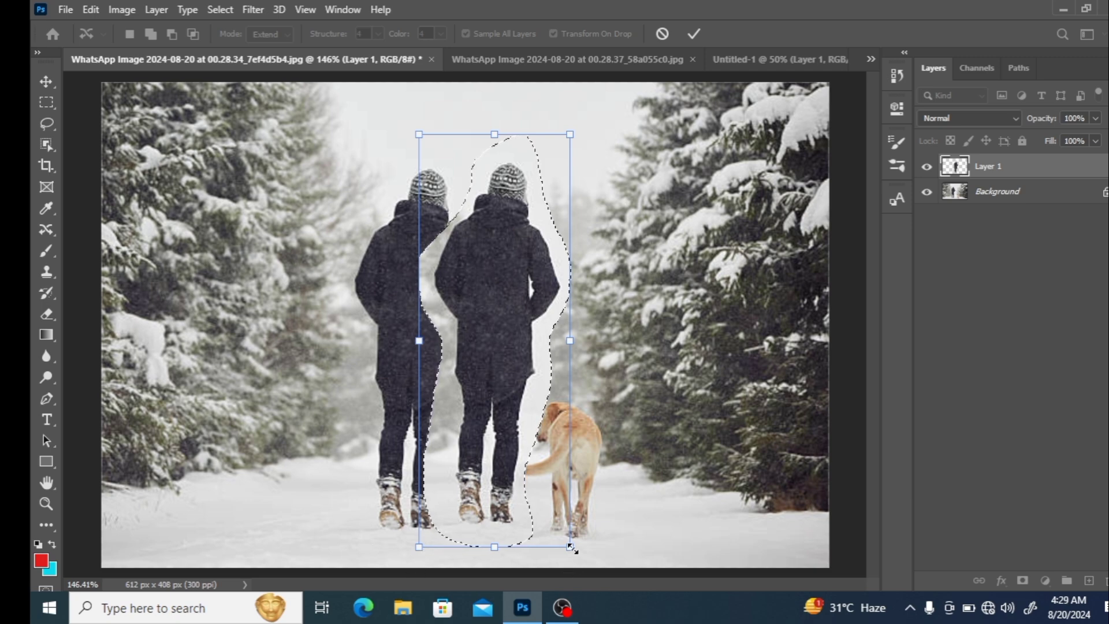
{"action": "left_click_drag", "start_coordinate": [570, 546], "coordinate": [563, 531]}
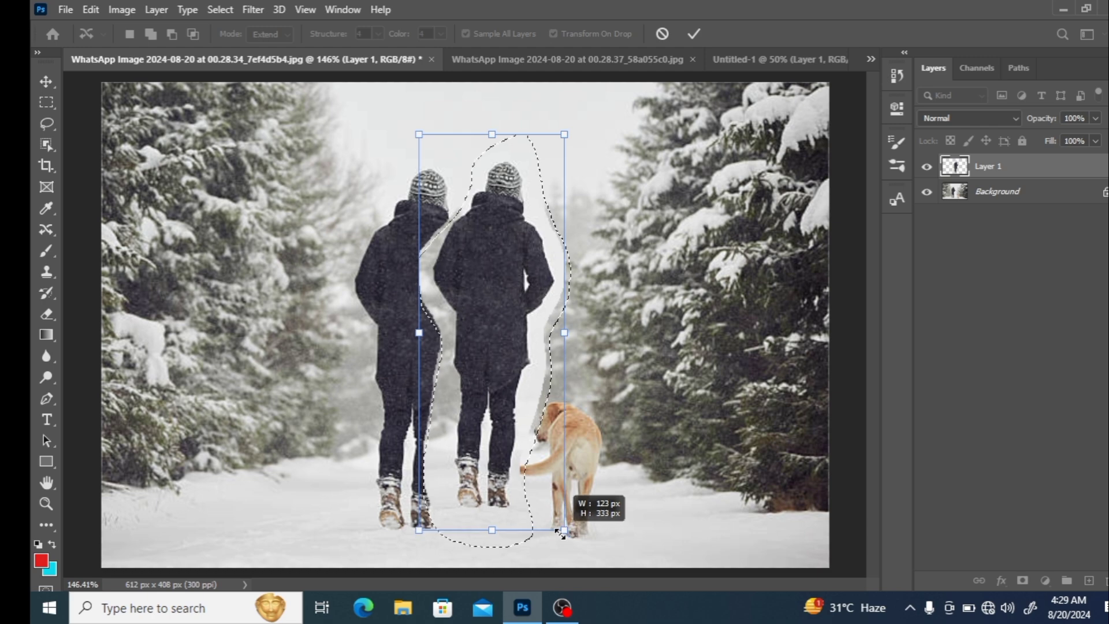
{"action": "mouse_move", "coordinate": [510, 408]}
{"action": "left_mouse_down"}
{"action": "mouse_move", "coordinate": [516, 423]}
{"action": "mouse_move", "coordinate": [506, 417]}
{"action": "left_mouse_up"}
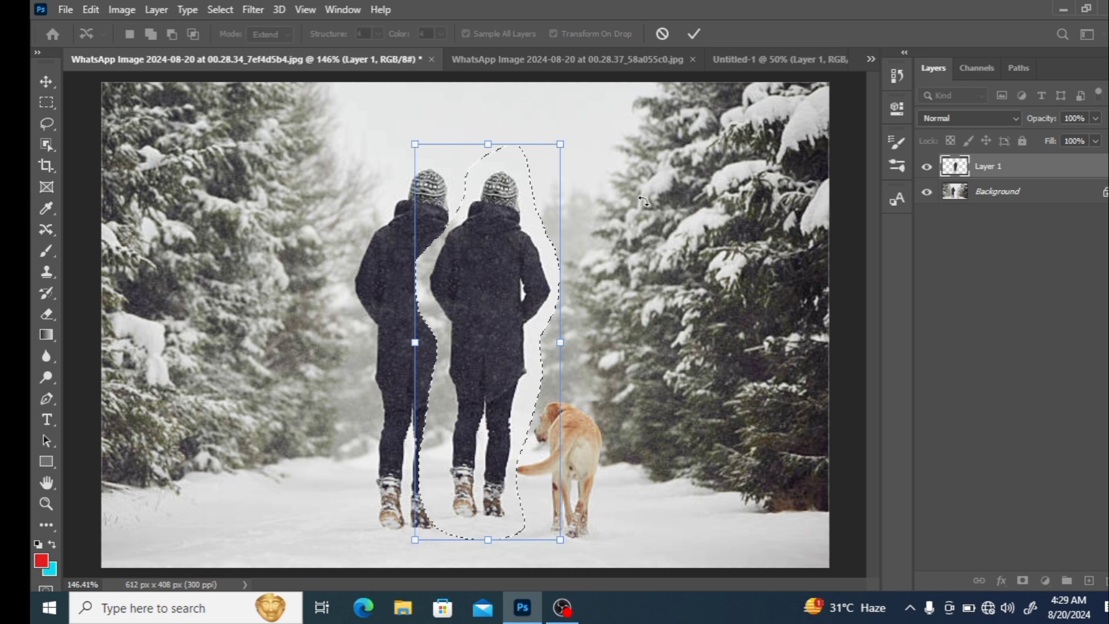
{"action": "left_click", "coordinate": [687, 37]}
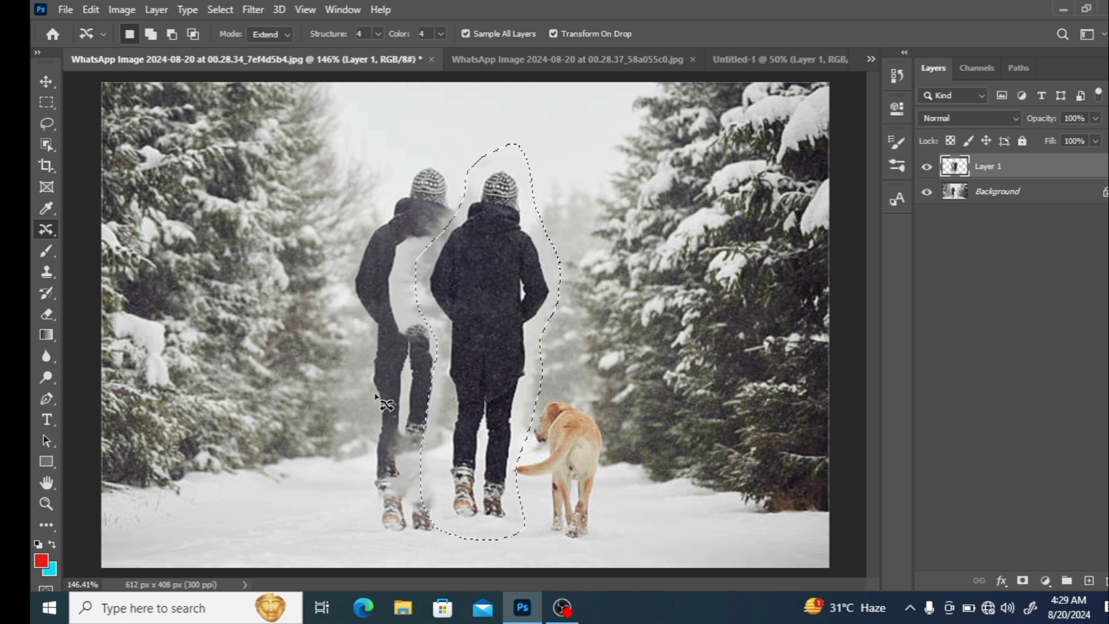
{"action": "key", "text": "Return"}
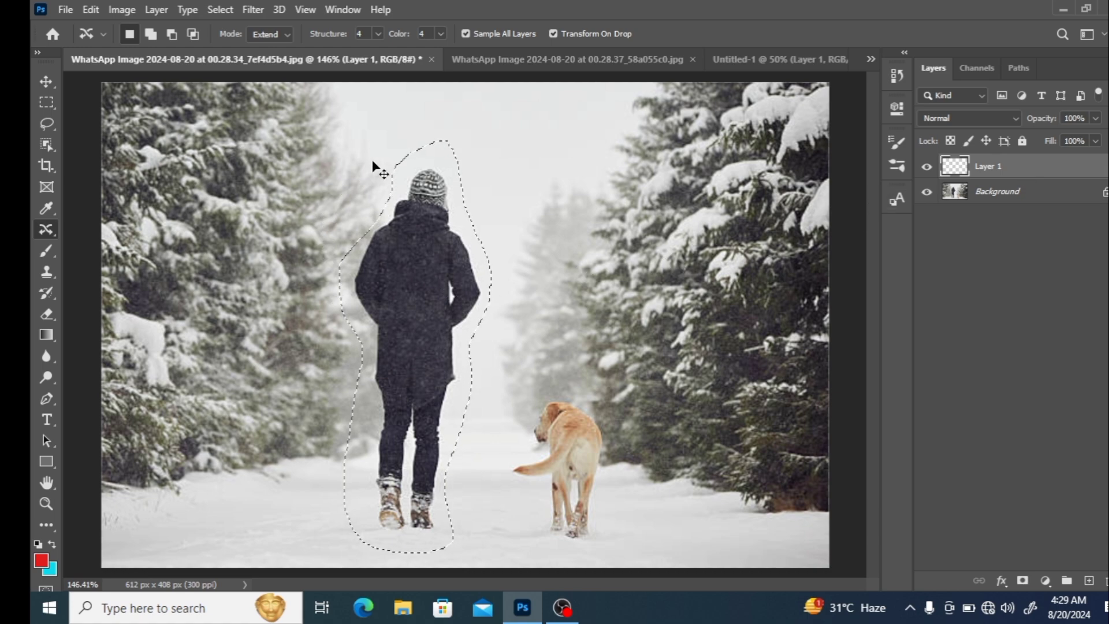
- Lasso the walker and commit a smaller copy of him placed up and to the right
{"action": "key", "text": "ctrl+d"}
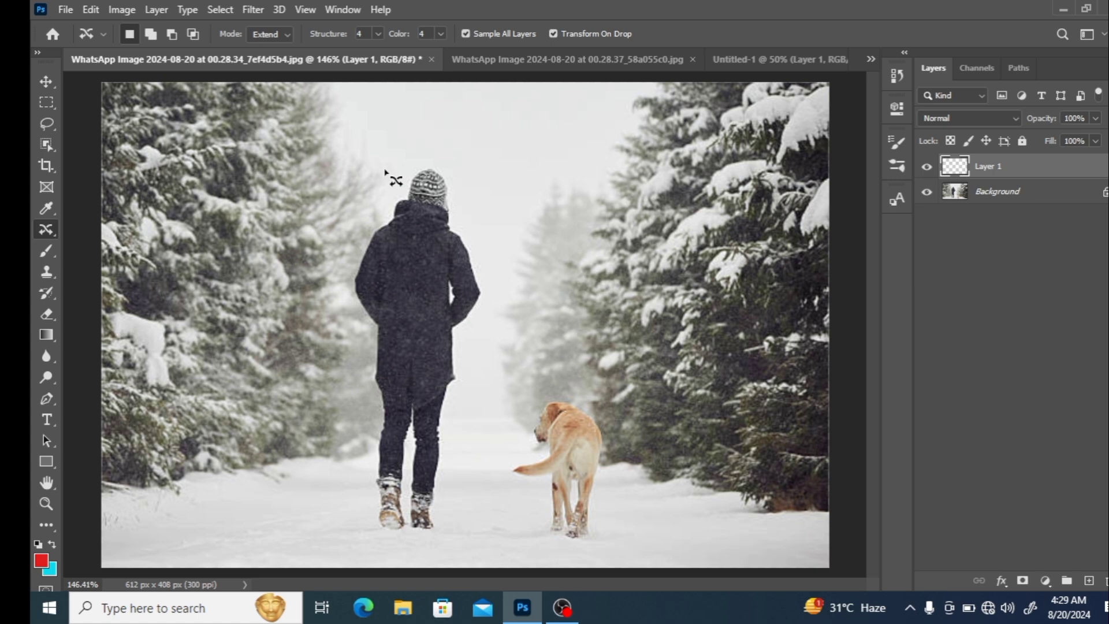
{"action": "mouse_move", "coordinate": [385, 170]}
{"action": "left_mouse_down"}
{"action": "mouse_move", "coordinate": [349, 543]}
{"action": "mouse_move", "coordinate": [453, 562]}
{"action": "mouse_move", "coordinate": [502, 389]}
{"action": "mouse_move", "coordinate": [508, 238]}
{"action": "mouse_move", "coordinate": [454, 157]}
{"action": "left_mouse_up"}
{"action": "left_click_drag", "start_coordinate": [374, 191], "coordinate": [379, 176]}
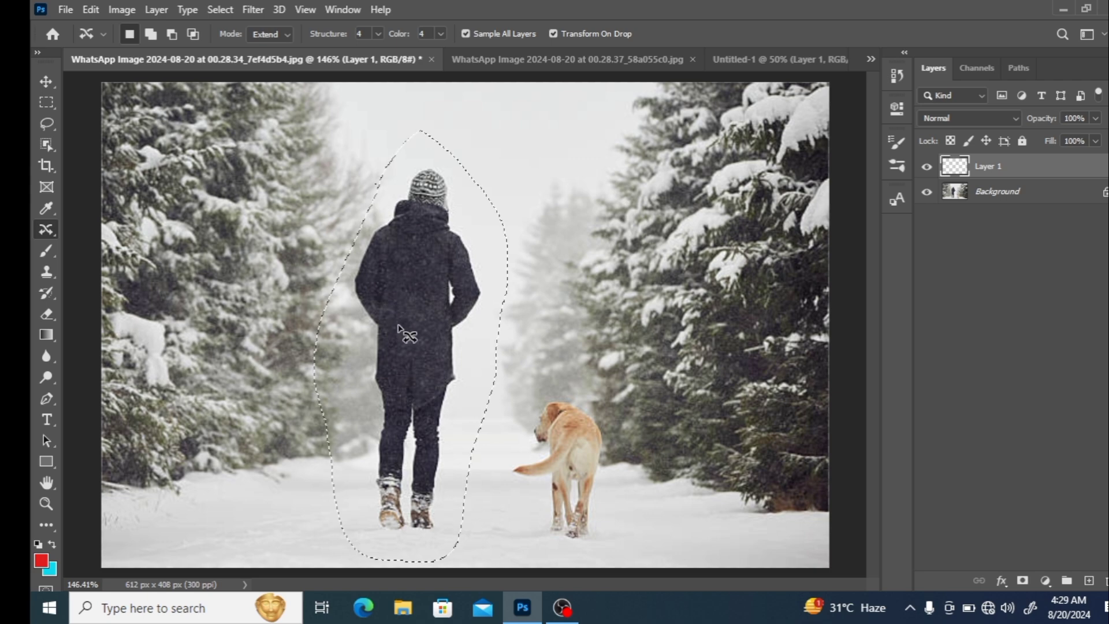
{"action": "mouse_move", "coordinate": [418, 372]}
{"action": "left_mouse_down"}
{"action": "mouse_move", "coordinate": [479, 339]}
{"action": "mouse_move", "coordinate": [476, 278]}
{"action": "left_mouse_up"}
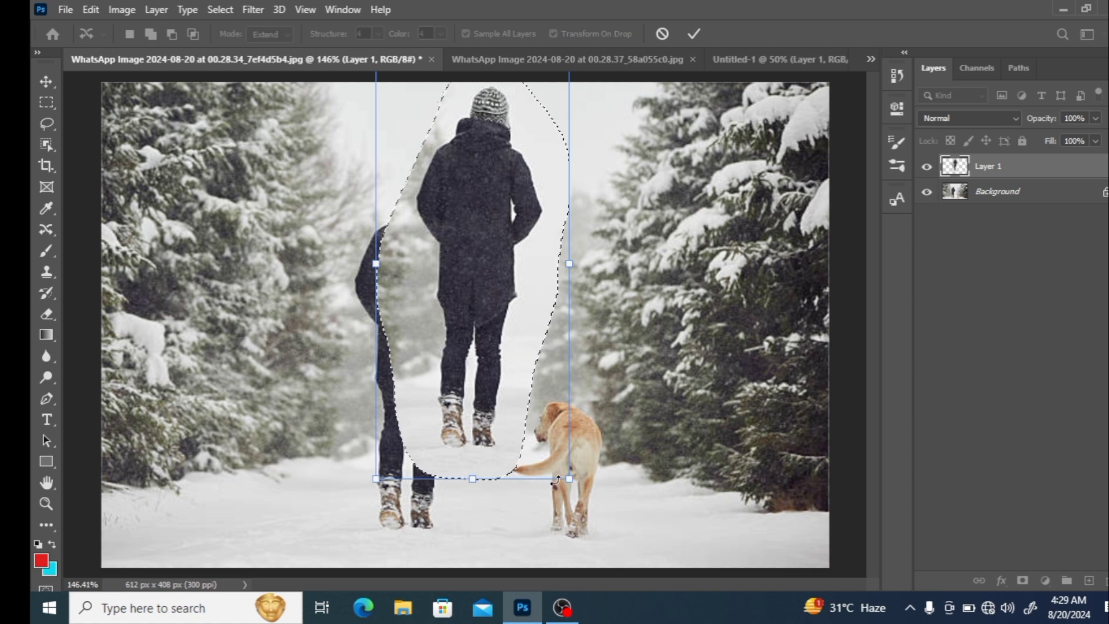
{"action": "left_click_drag", "start_coordinate": [569, 478], "coordinate": [521, 371]}
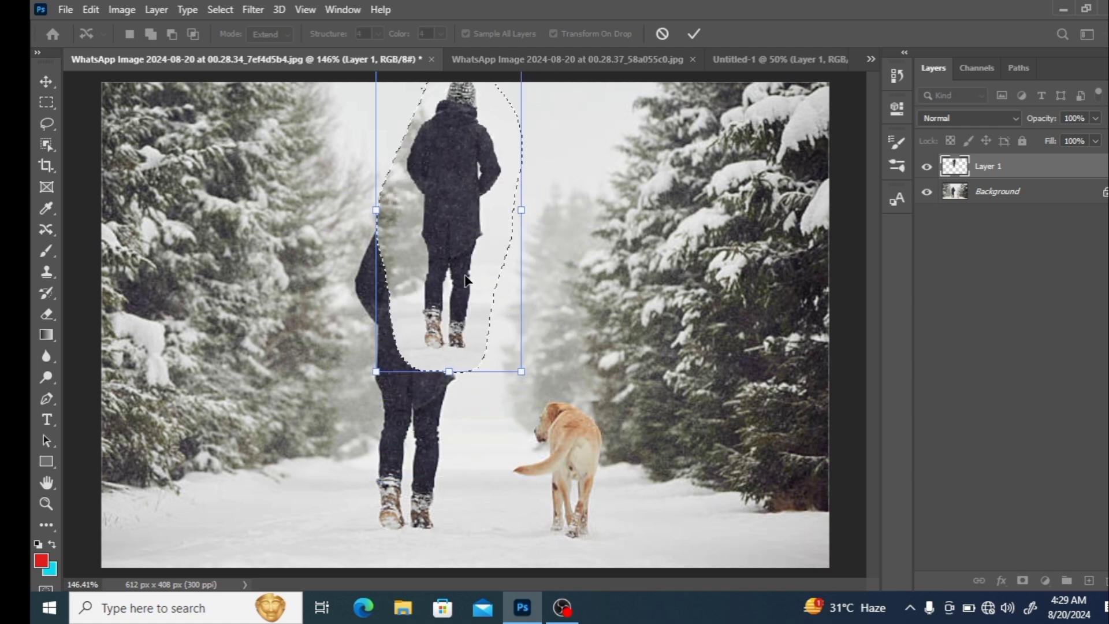
{"action": "left_click_drag", "start_coordinate": [466, 279], "coordinate": [500, 394]}
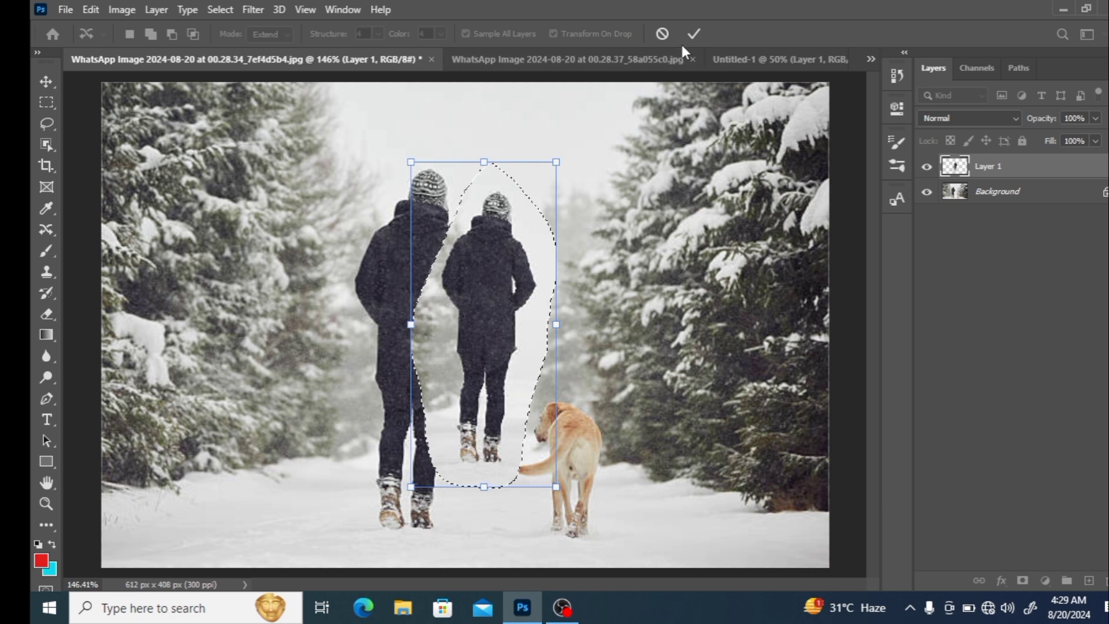
{"action": "left_click", "coordinate": [693, 34]}
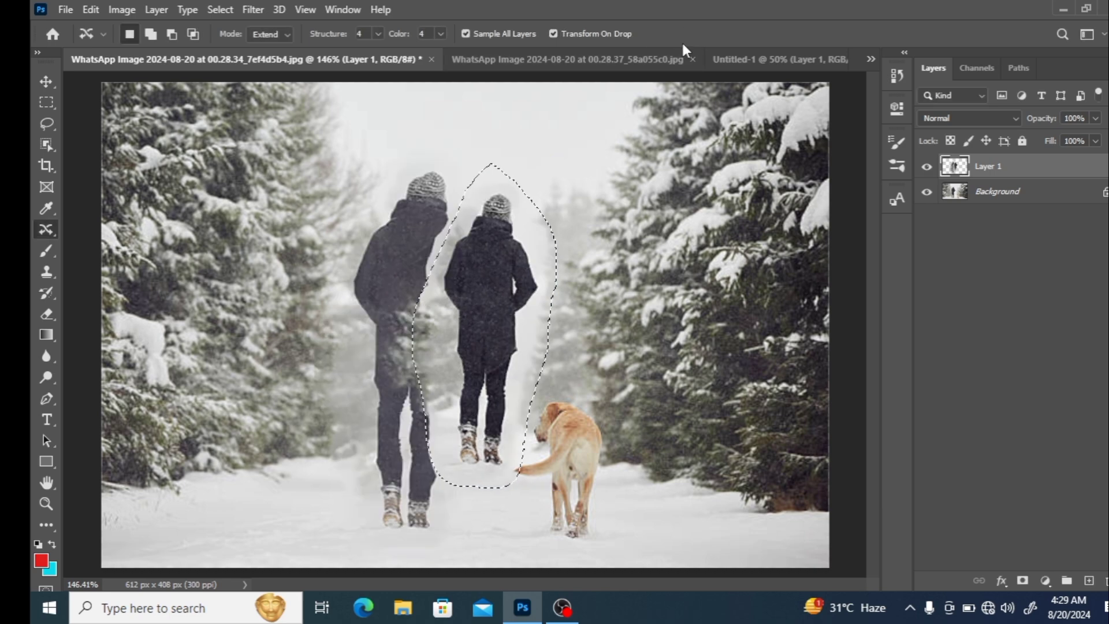
- Shift the walker copy further right, then drag Layer 1 to the trash
{"action": "left_click_drag", "start_coordinate": [420, 402], "coordinate": [453, 359]}
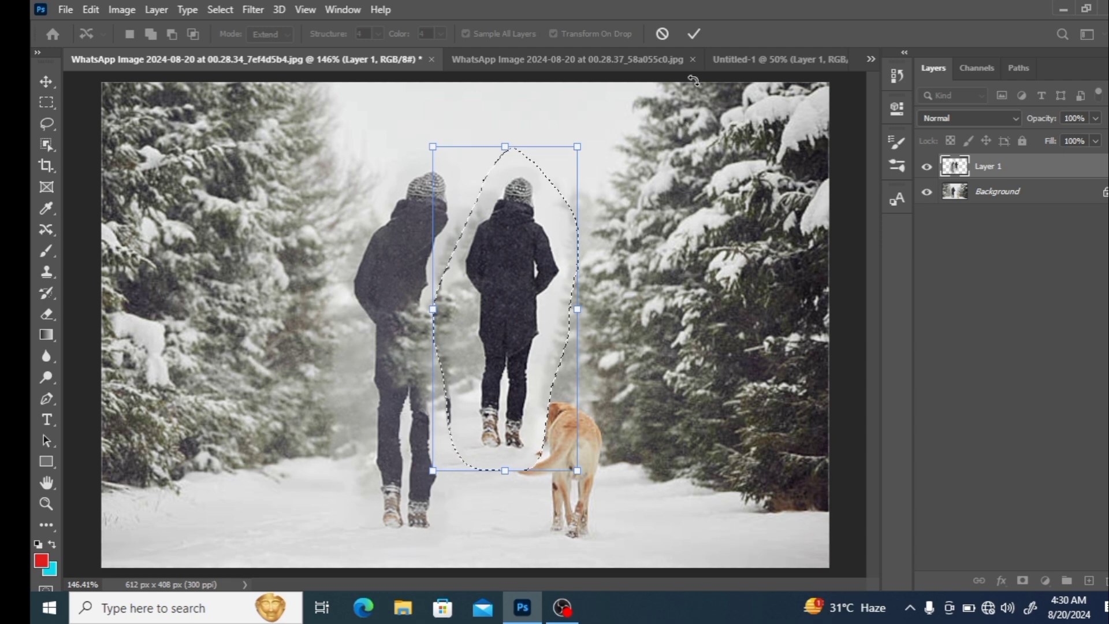
{"action": "left_click", "coordinate": [694, 35]}
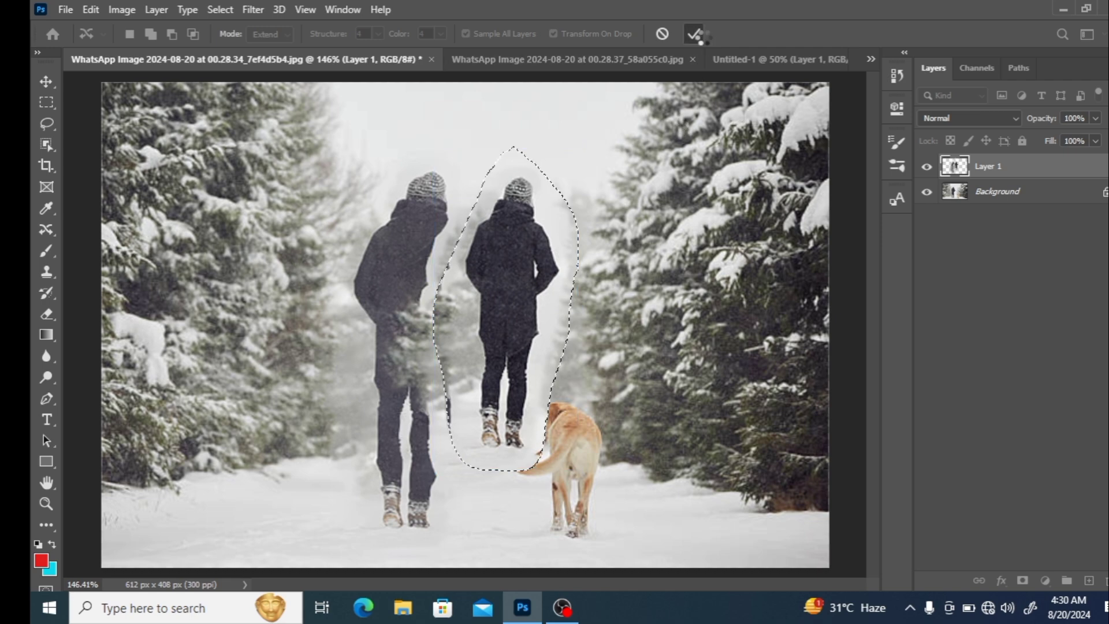
{"action": "mouse_move", "coordinate": [553, 328]}
{"action": "left_mouse_down"}
{"action": "mouse_move", "coordinate": [575, 330]}
{"action": "mouse_move", "coordinate": [384, 486]}
{"action": "mouse_move", "coordinate": [466, 392]}
{"action": "mouse_move", "coordinate": [596, 339]}
{"action": "left_mouse_up"}
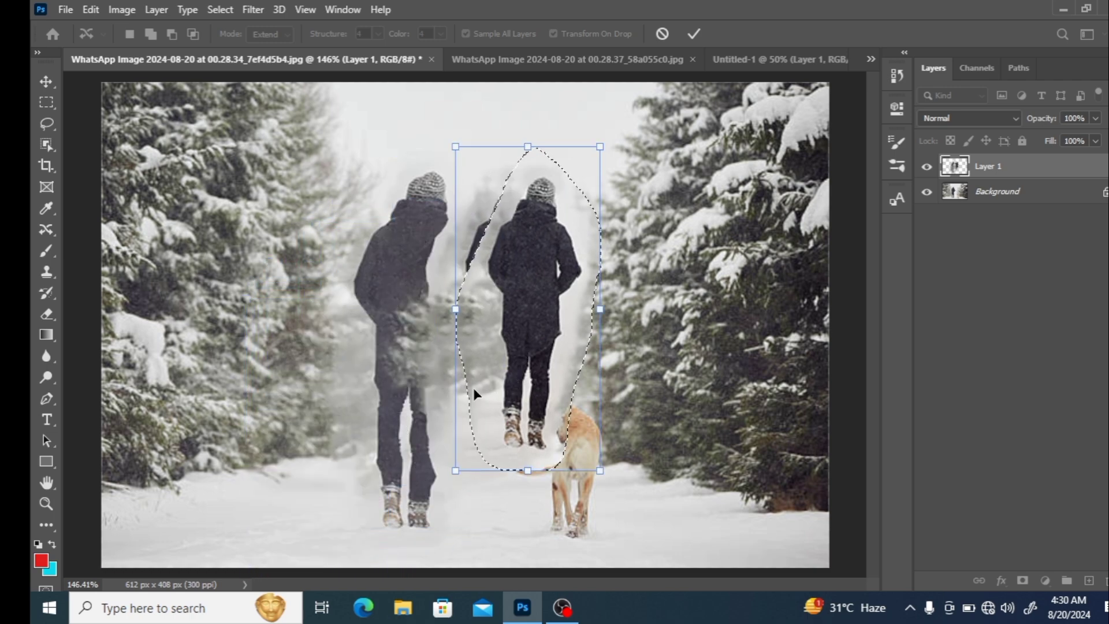
{"action": "left_click", "coordinate": [694, 34]}
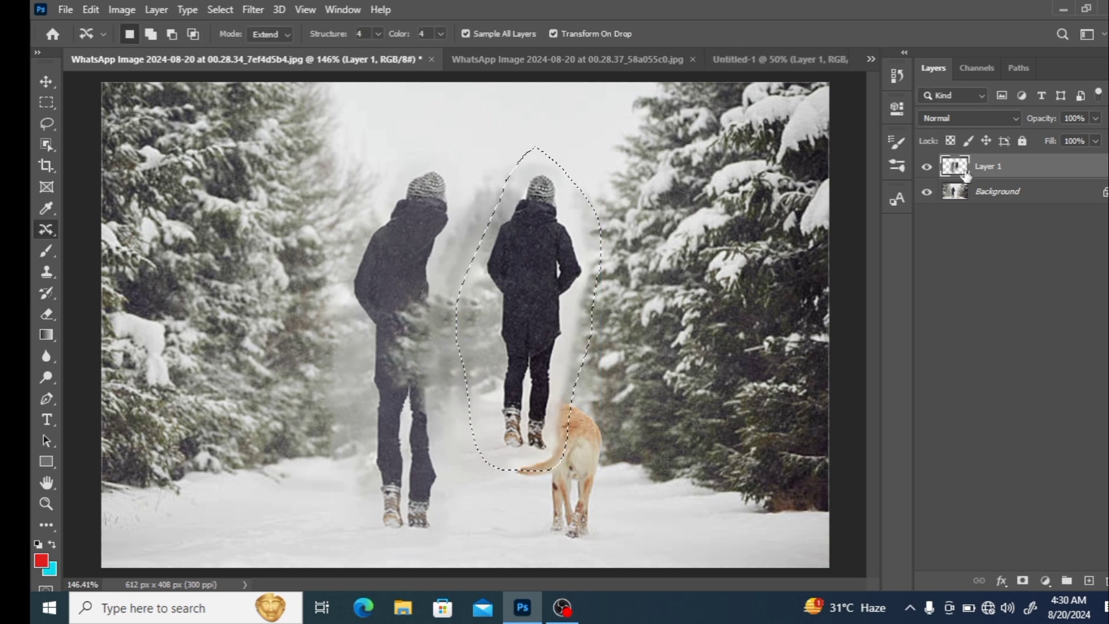
{"action": "left_click_drag", "start_coordinate": [961, 169], "coordinate": [958, 578]}
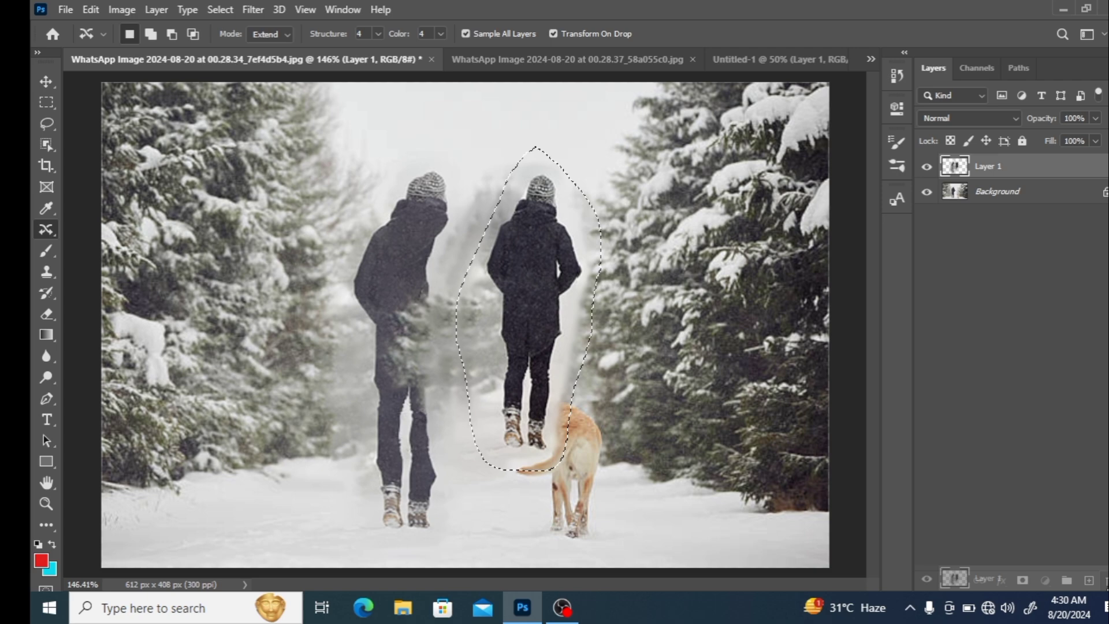
{"action": "left_click_drag", "start_coordinate": [958, 578], "coordinate": [1104, 580]}
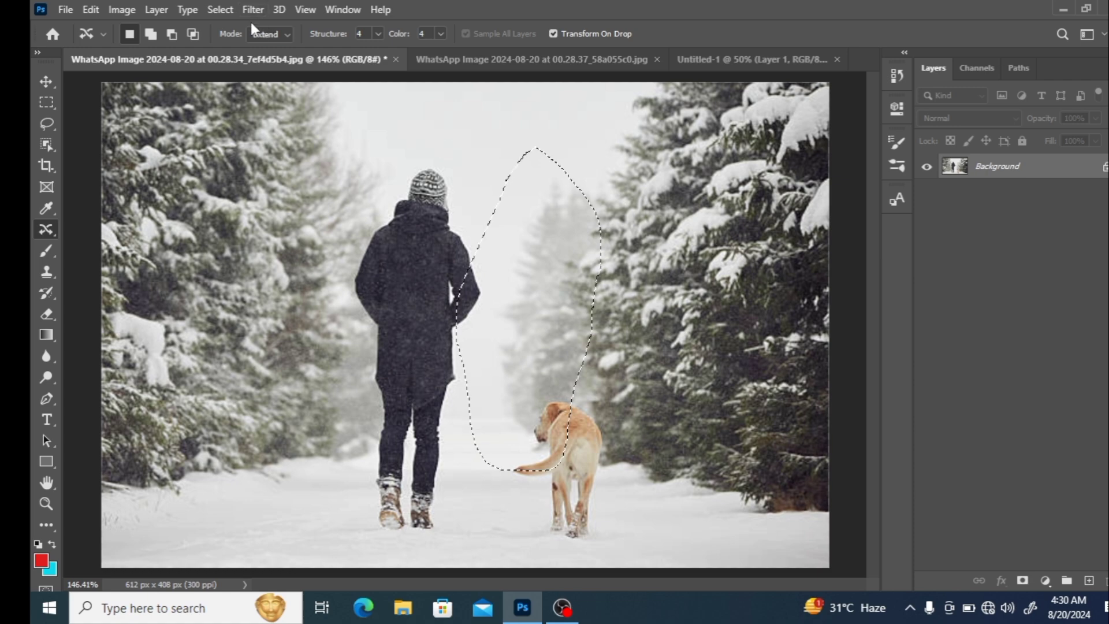
- Change Content-Aware Move mode from Extend to Move and begin a fresh lasso around the walker
{"action": "left_click", "coordinate": [286, 33]}
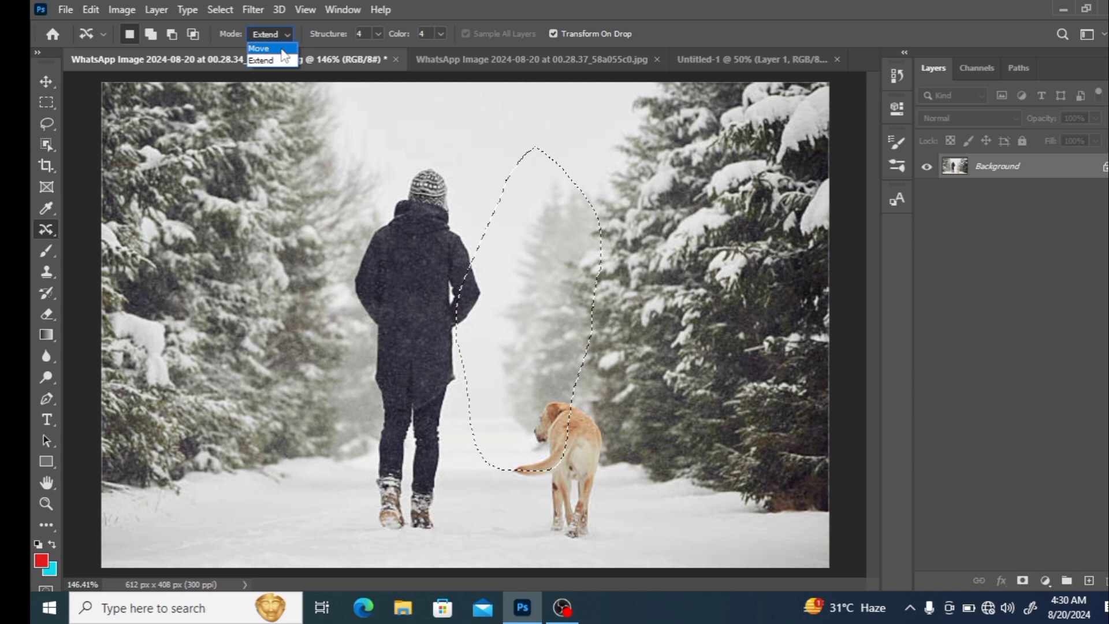
{"action": "left_click", "coordinate": [281, 50]}
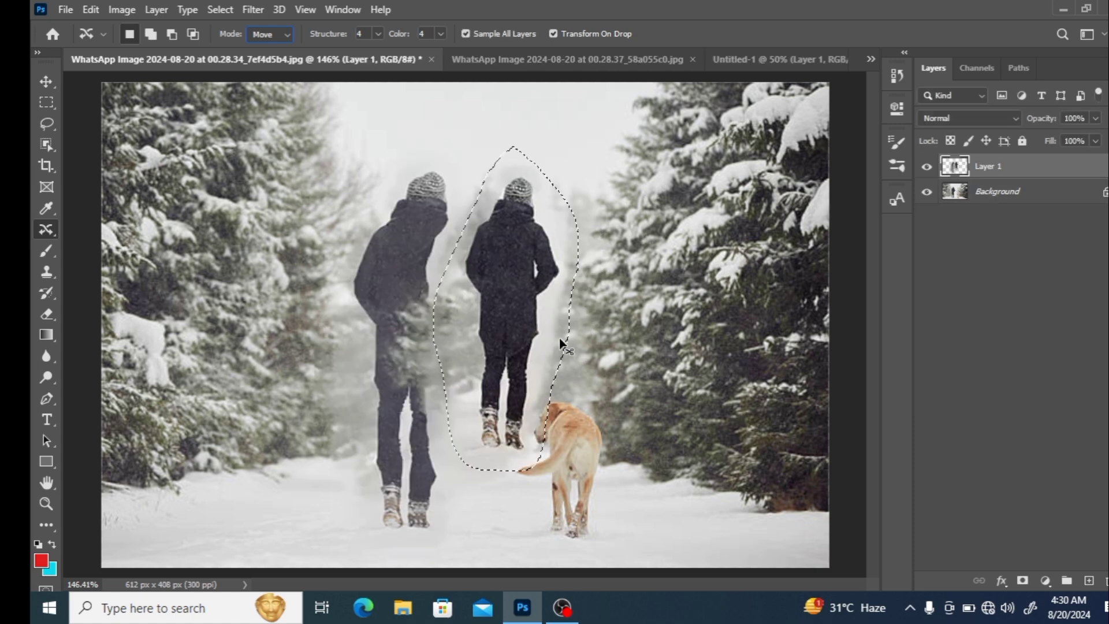
{"action": "key", "text": "ctrl+d"}
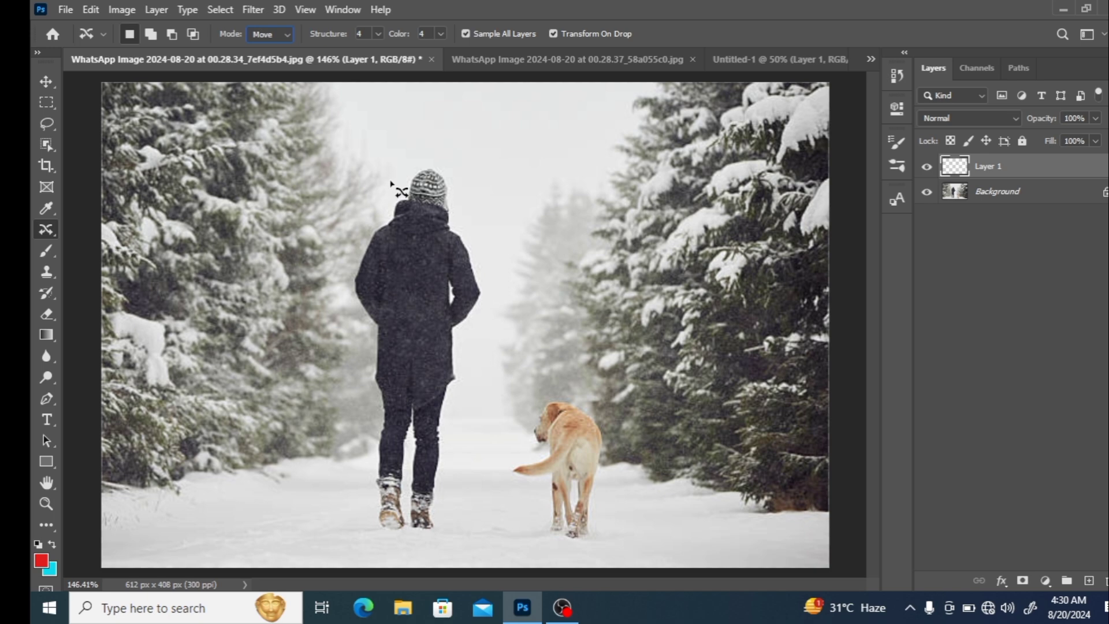
{"action": "mouse_move", "coordinate": [390, 181]}
{"action": "left_mouse_down"}
{"action": "mouse_move", "coordinate": [349, 279]}
{"action": "mouse_move", "coordinate": [363, 523]}
{"action": "mouse_move", "coordinate": [376, 542]}
{"action": "mouse_move", "coordinate": [437, 542]}
{"action": "mouse_move", "coordinate": [449, 428]}
{"action": "mouse_move", "coordinate": [497, 274]}
{"action": "mouse_move", "coordinate": [462, 168]}
{"action": "mouse_move", "coordinate": [403, 163]}
{"action": "mouse_move", "coordinate": [384, 205]}
{"action": "left_mouse_up"}
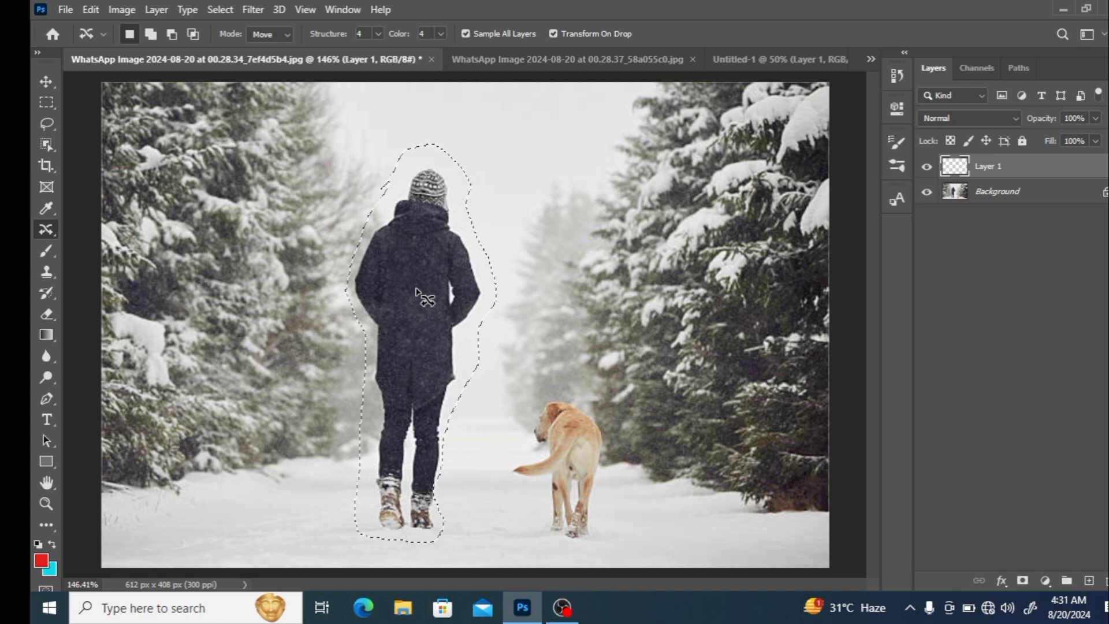
- Move the walker up-right, shrink him slightly, nudge him down-right, and commit
{"action": "mouse_move", "coordinate": [421, 351]}
{"action": "left_mouse_down"}
{"action": "mouse_move", "coordinate": [451, 345]}
{"action": "mouse_move", "coordinate": [465, 316]}
{"action": "mouse_move", "coordinate": [485, 338]}
{"action": "left_mouse_up"}
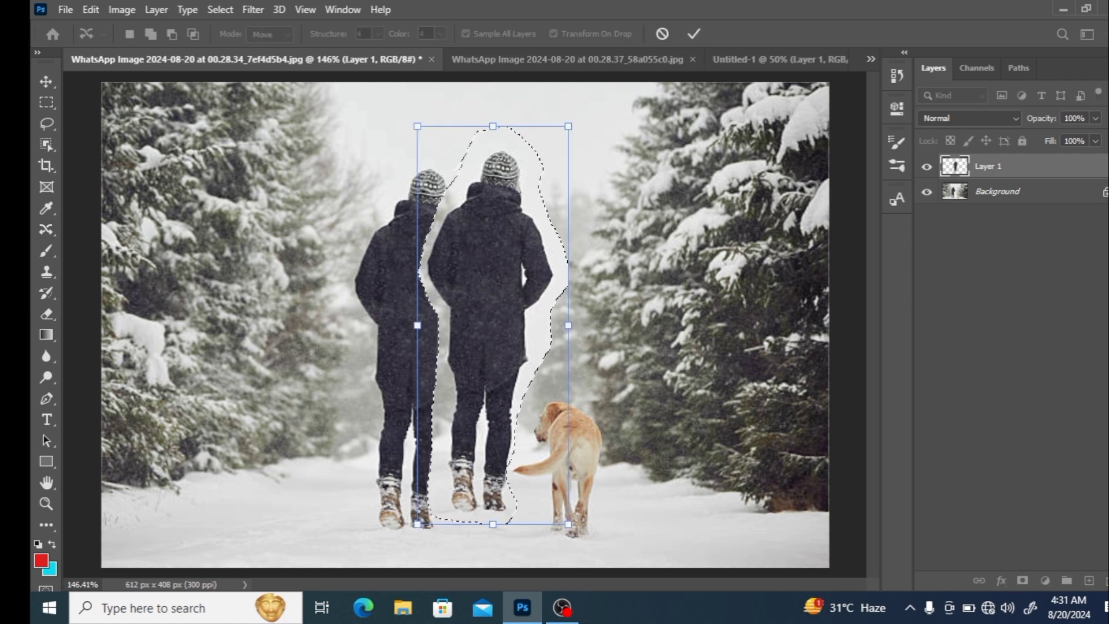
{"action": "left_click_drag", "start_coordinate": [568, 522], "coordinate": [557, 498]}
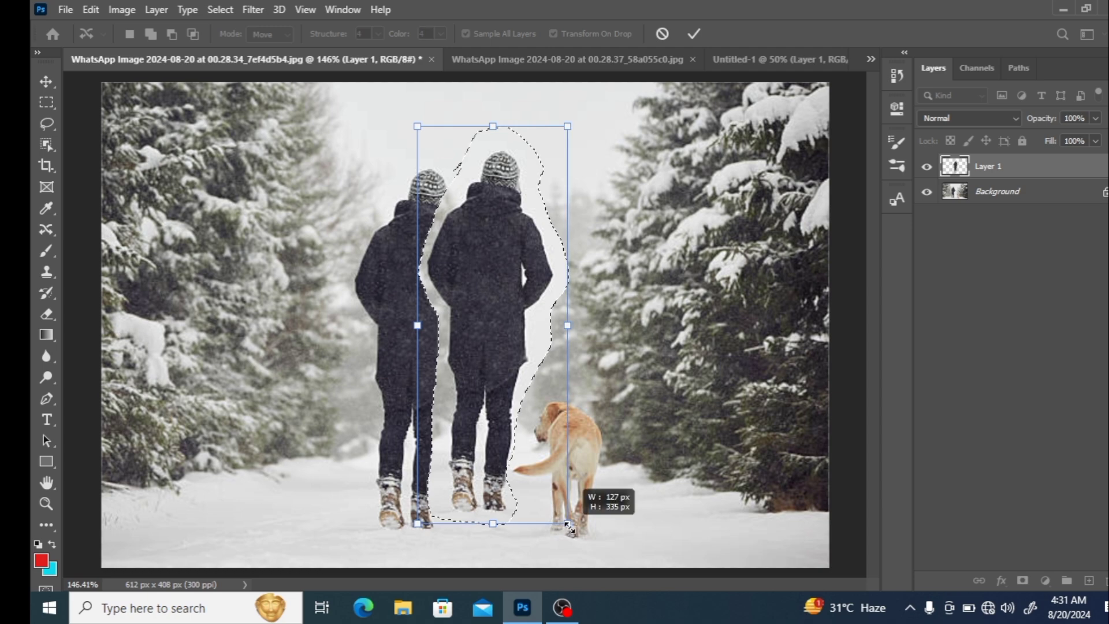
{"action": "left_click_drag", "start_coordinate": [521, 449], "coordinate": [525, 465]}
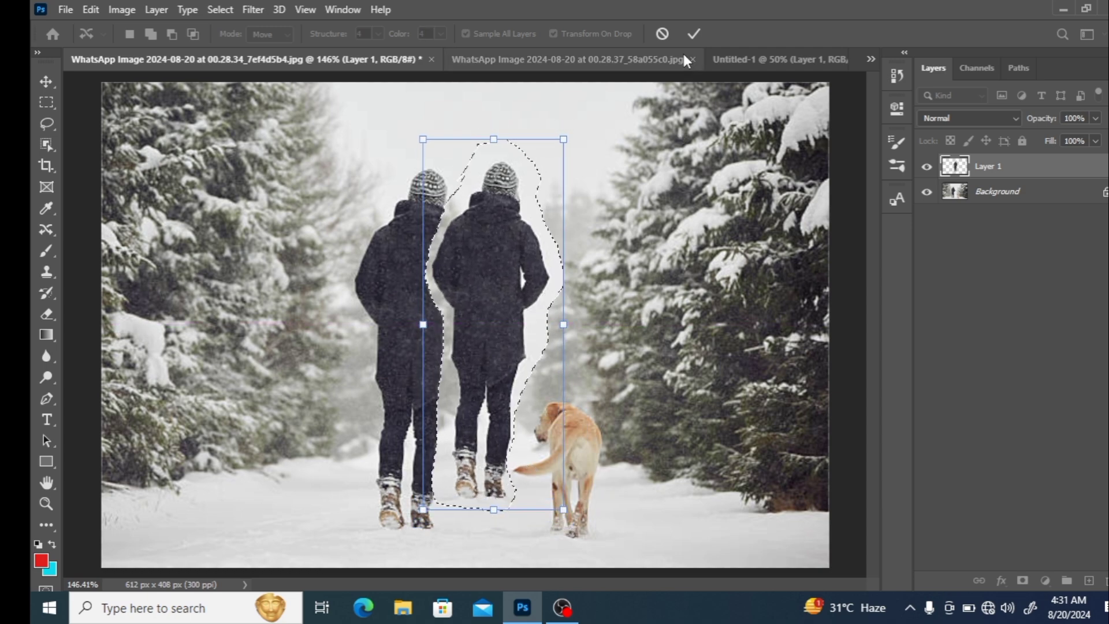
{"action": "left_click", "coordinate": [690, 36]}
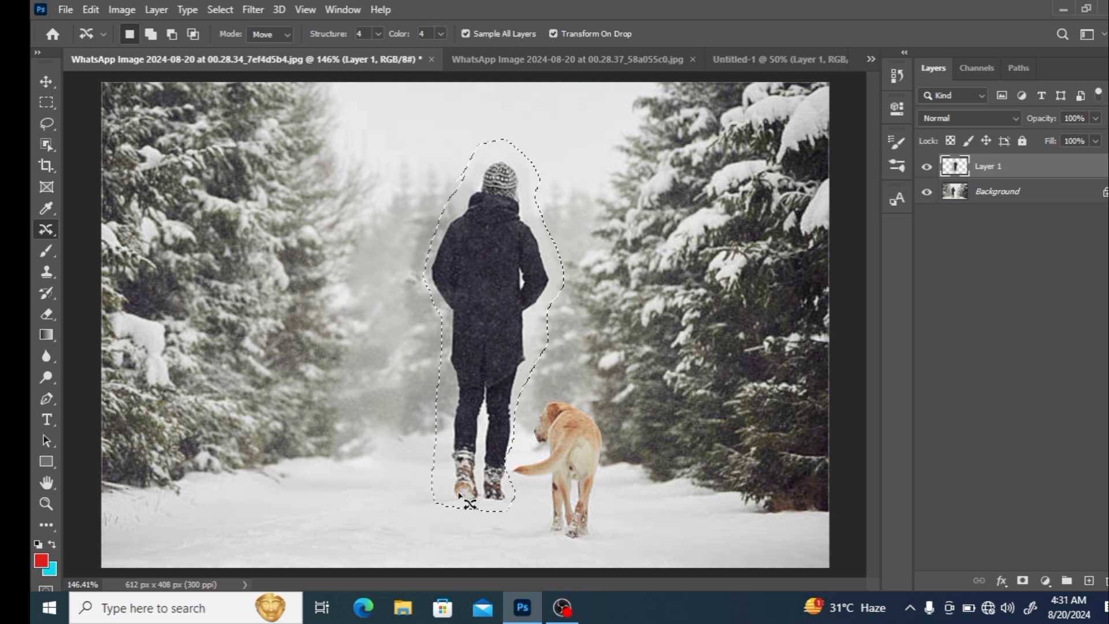
- Toggle layer visibility to inspect the moved-walker layer, then reselect Layer 1
{"action": "left_click", "coordinate": [927, 191]}
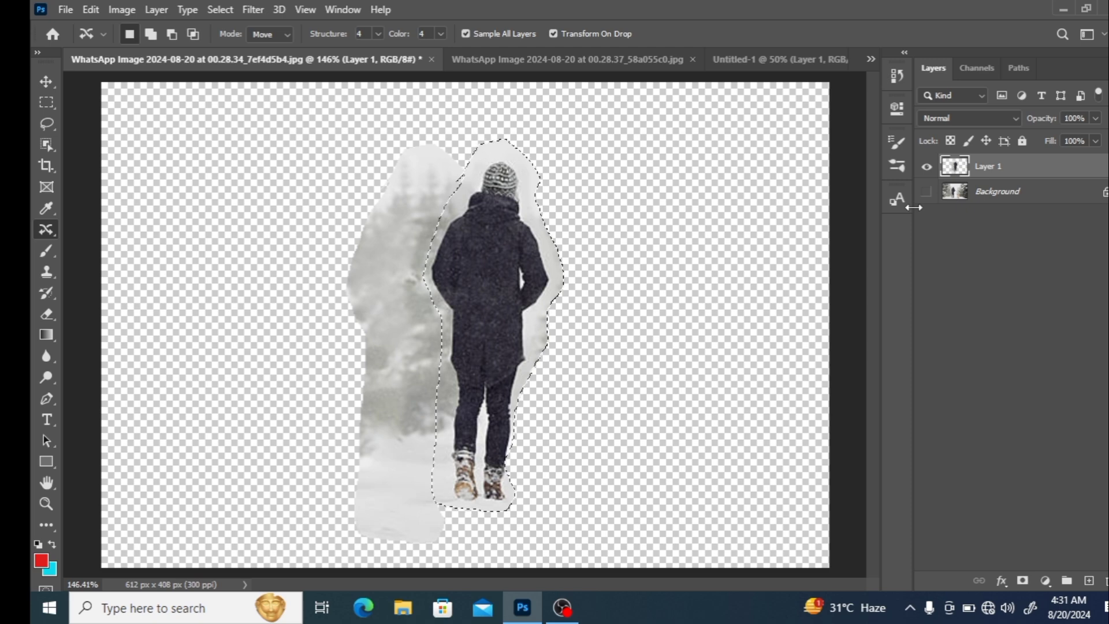
{"action": "left_click", "coordinate": [938, 166]}
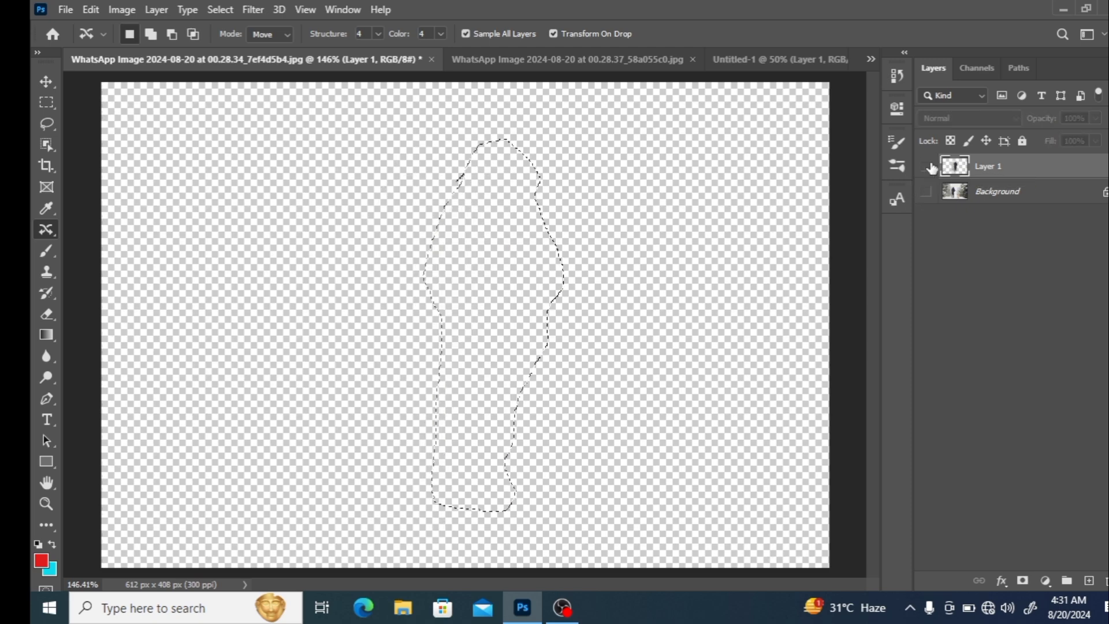
{"action": "left_click", "coordinate": [928, 168]}
{"action": "left_click", "coordinate": [933, 201]}
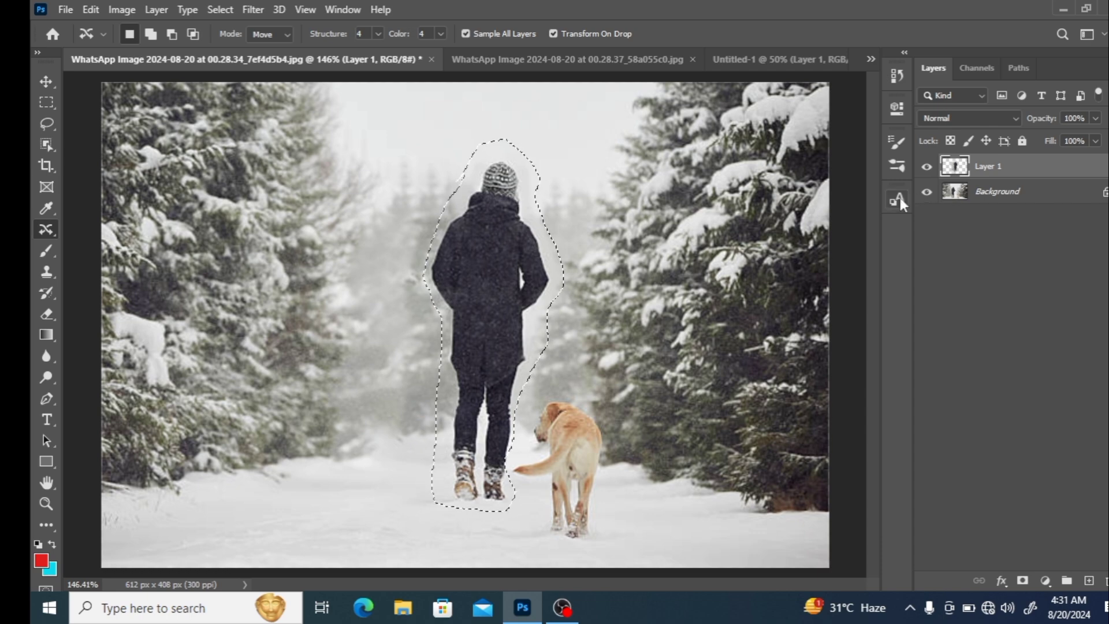
{"action": "left_click", "coordinate": [970, 193]}
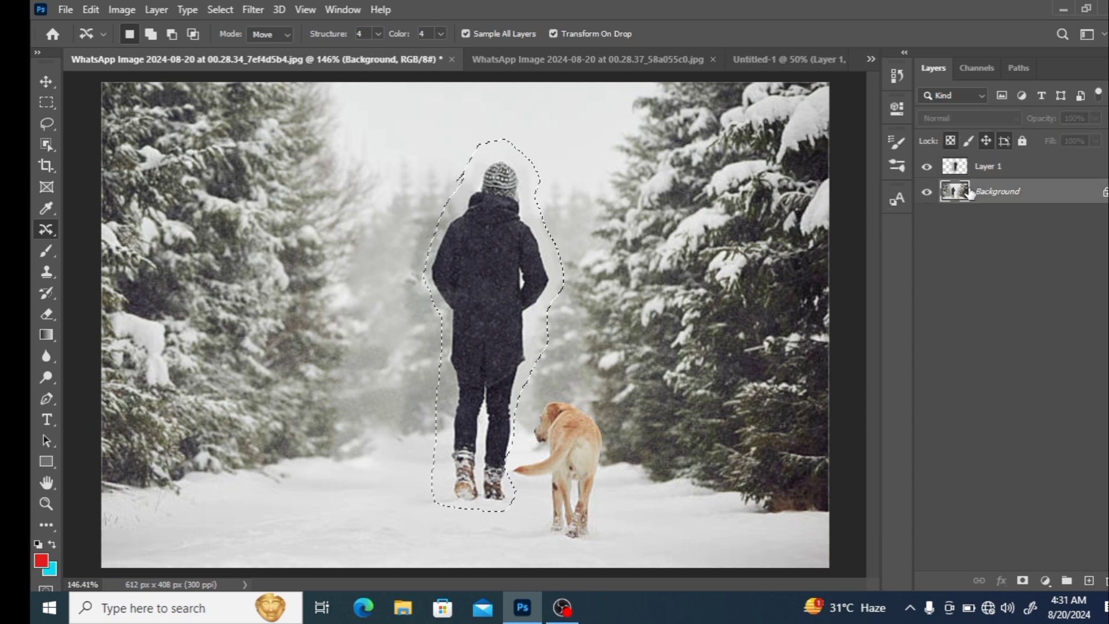
{"action": "left_click", "coordinate": [974, 173]}
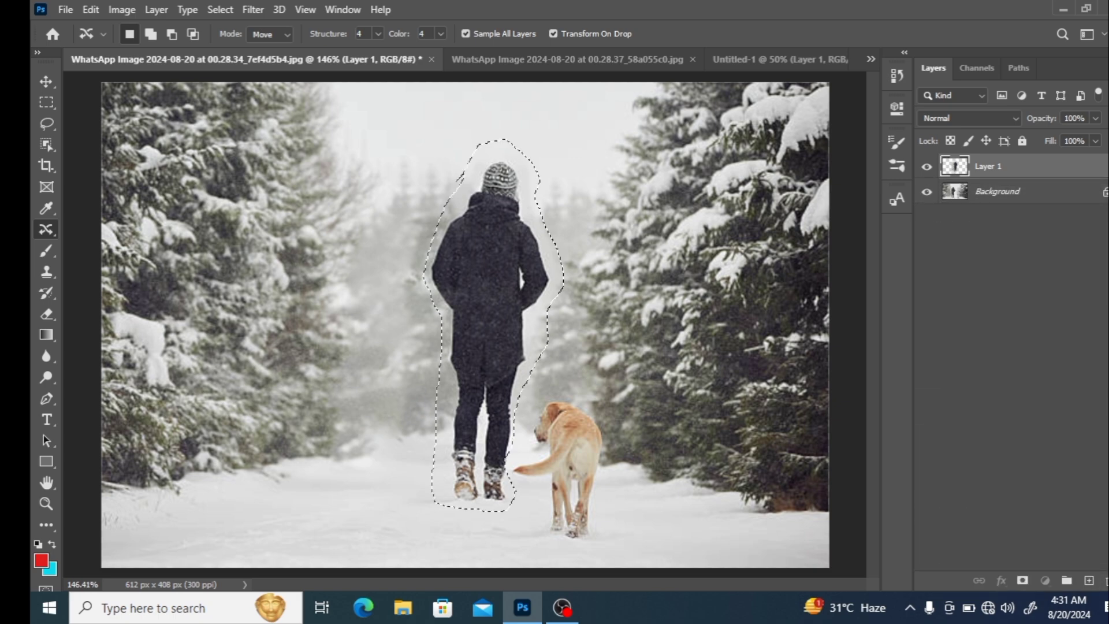
- Delete Layer 1, deselect, and add a new layer with a Ctrl+Alt+Shift+E stamped copy
{"action": "mouse_move", "coordinate": [987, 166]}
{"action": "left_mouse_down"}
{"action": "mouse_move", "coordinate": [1104, 468]}
{"action": "mouse_move", "coordinate": [1104, 581]}
{"action": "left_mouse_up"}
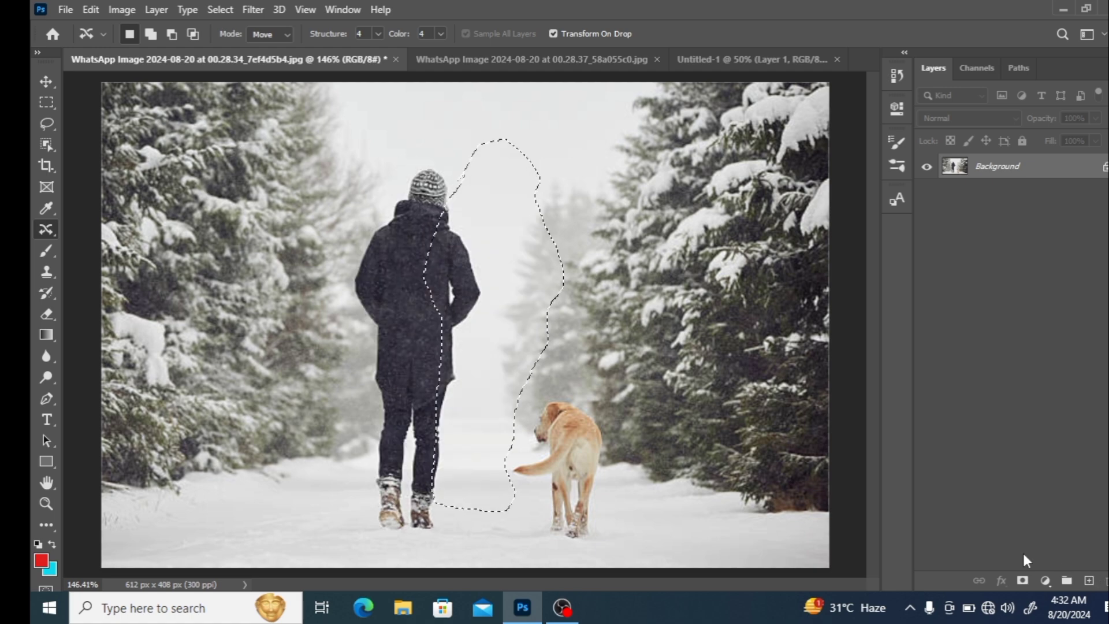
{"action": "key", "text": "ctrl+d"}
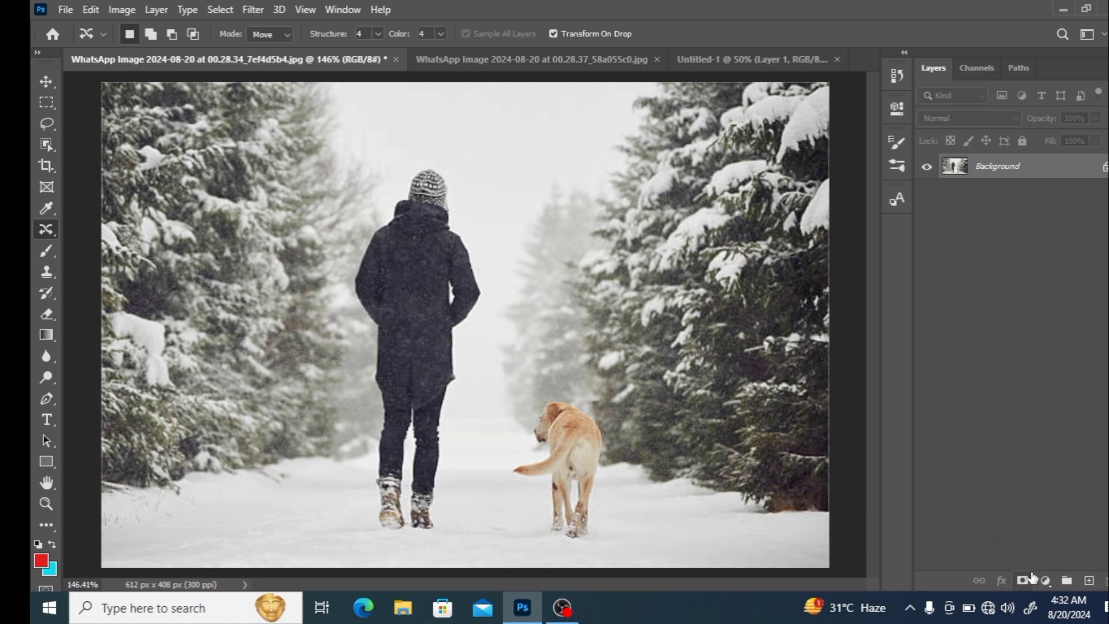
{"action": "left_click", "coordinate": [1089, 581]}
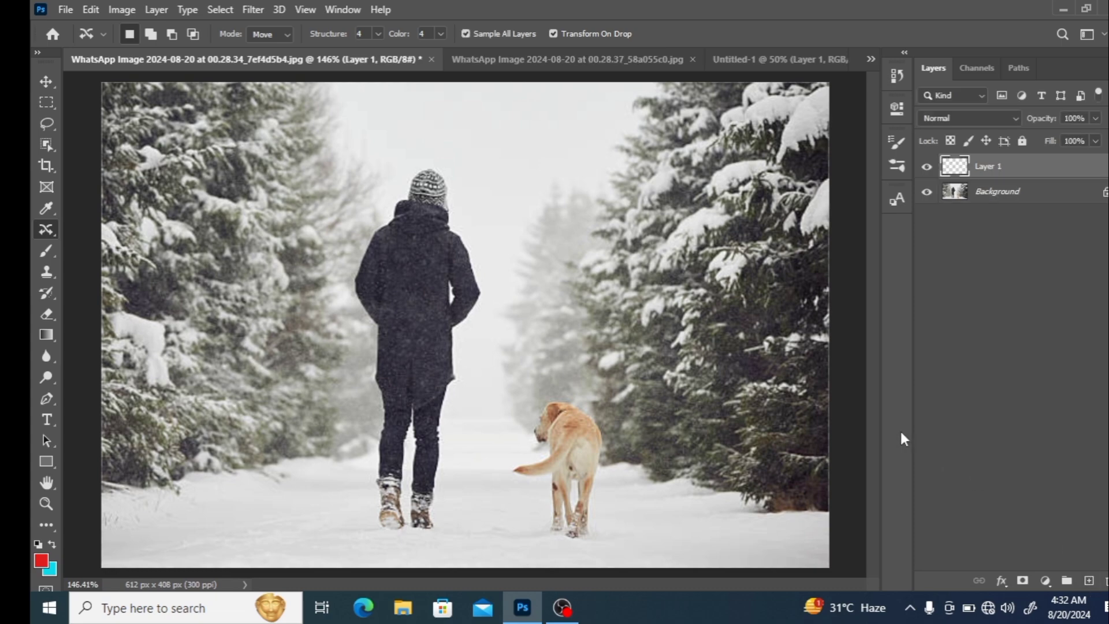
{"action": "key", "text": "ctrl+alt+shift+e"}
- Trace a freehand outline around the walker from above the hat, restarting after failed attempts
{"action": "left_click_drag", "start_coordinate": [410, 175], "coordinate": [401, 214]}
{"action": "mouse_move", "coordinate": [388, 225]}
{"action": "left_mouse_down"}
{"action": "mouse_move", "coordinate": [359, 265]}
{"action": "mouse_move", "coordinate": [375, 318]}
{"action": "left_mouse_up"}
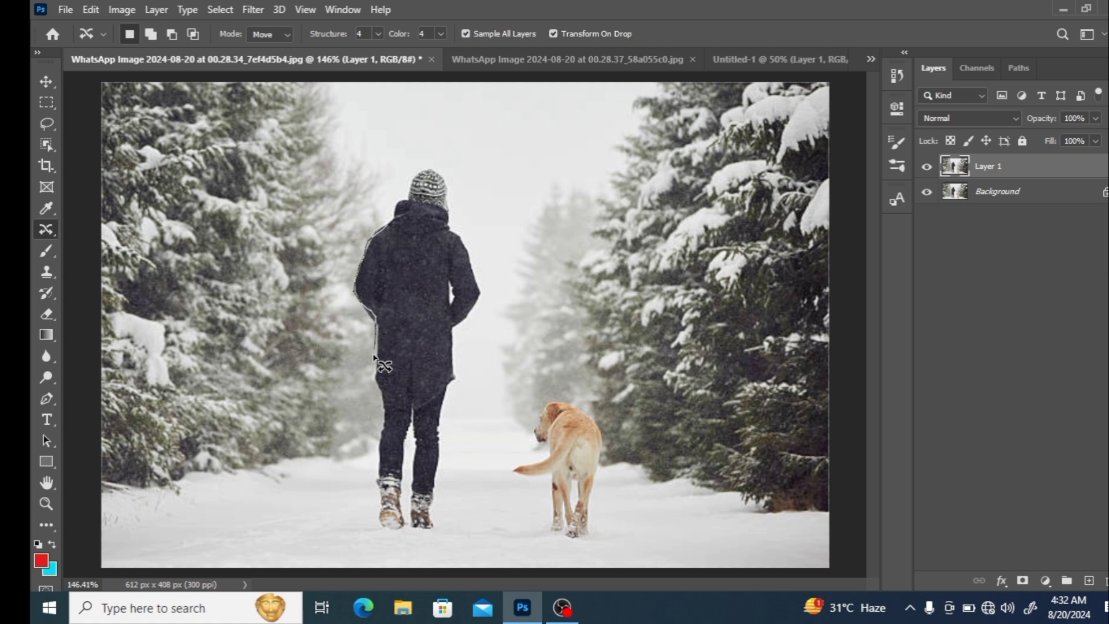
{"action": "mouse_move", "coordinate": [375, 316]}
{"action": "left_mouse_down"}
{"action": "mouse_move", "coordinate": [371, 502]}
{"action": "mouse_move", "coordinate": [385, 551]}
{"action": "left_mouse_up"}
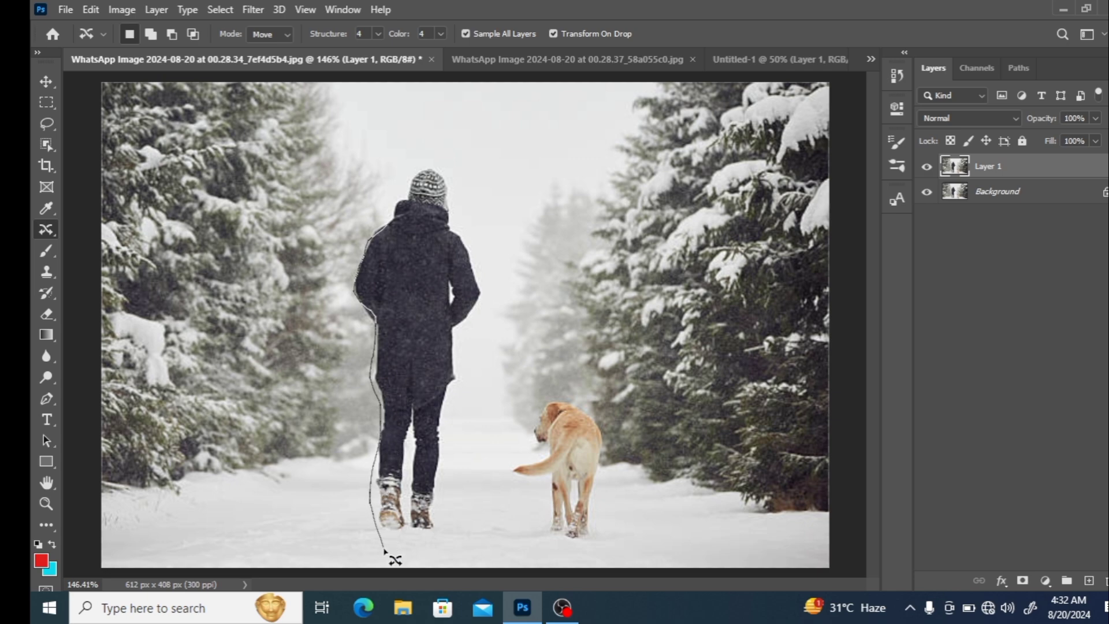
{"action": "left_click_drag", "start_coordinate": [384, 550], "coordinate": [387, 555]}
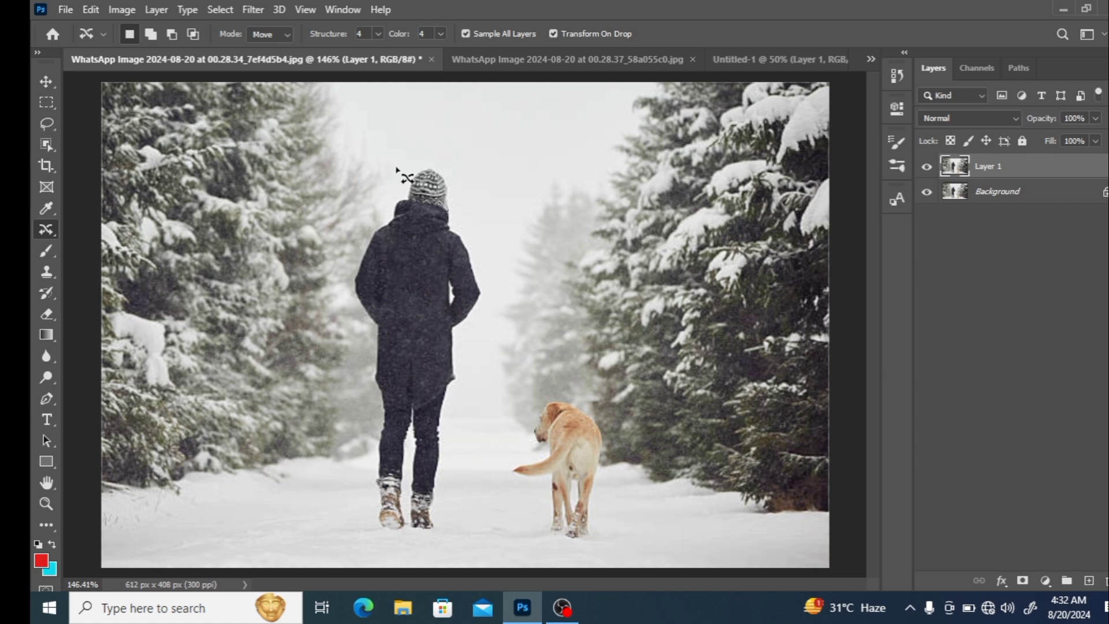
{"action": "left_click_drag", "start_coordinate": [417, 164], "coordinate": [361, 327]}
{"action": "left_click_drag", "start_coordinate": [360, 327], "coordinate": [384, 373]}
{"action": "left_click", "coordinate": [384, 374]}
{"action": "mouse_move", "coordinate": [418, 175]}
{"action": "left_mouse_down"}
{"action": "mouse_move", "coordinate": [368, 241]}
{"action": "mouse_move", "coordinate": [375, 516]}
{"action": "mouse_move", "coordinate": [422, 527]}
{"action": "mouse_move", "coordinate": [438, 514]}
{"action": "mouse_move", "coordinate": [445, 391]}
{"action": "mouse_move", "coordinate": [479, 294]}
{"action": "mouse_move", "coordinate": [447, 176]}
{"action": "mouse_move", "coordinate": [409, 142]}
{"action": "mouse_move", "coordinate": [410, 173]}
{"action": "left_mouse_up"}
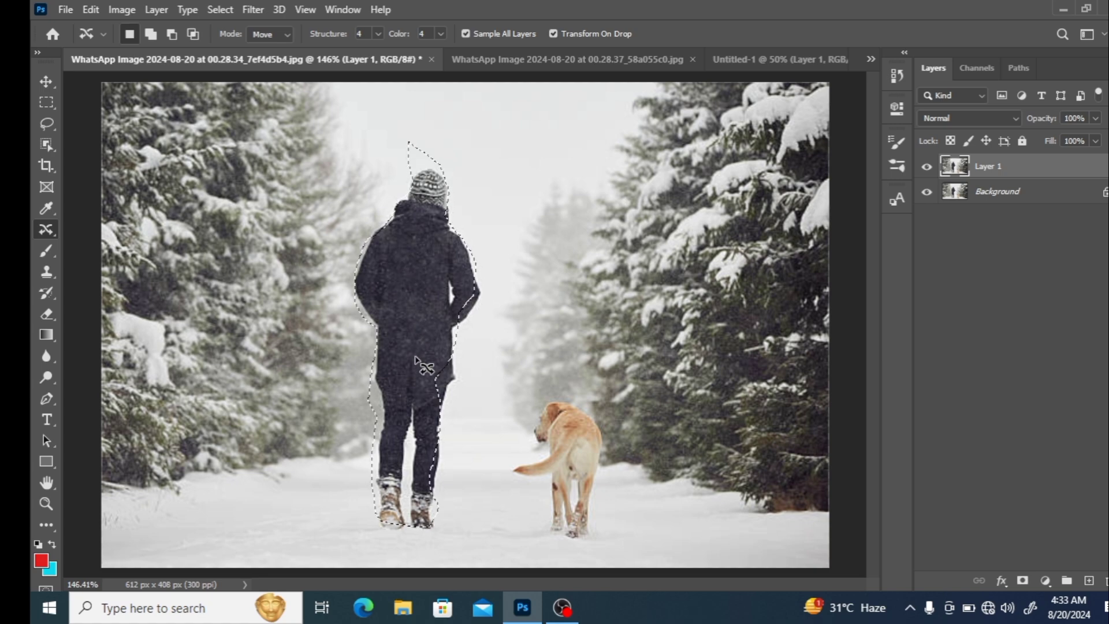
- Move the walker beside the dog, scale him slightly smaller, settle a slight tilt, and commit
{"action": "mouse_move", "coordinate": [415, 357]}
{"action": "left_mouse_down"}
{"action": "mouse_move", "coordinate": [434, 301]}
{"action": "mouse_move", "coordinate": [479, 326]}
{"action": "mouse_move", "coordinate": [487, 315]}
{"action": "mouse_move", "coordinate": [485, 332]}
{"action": "left_mouse_up"}
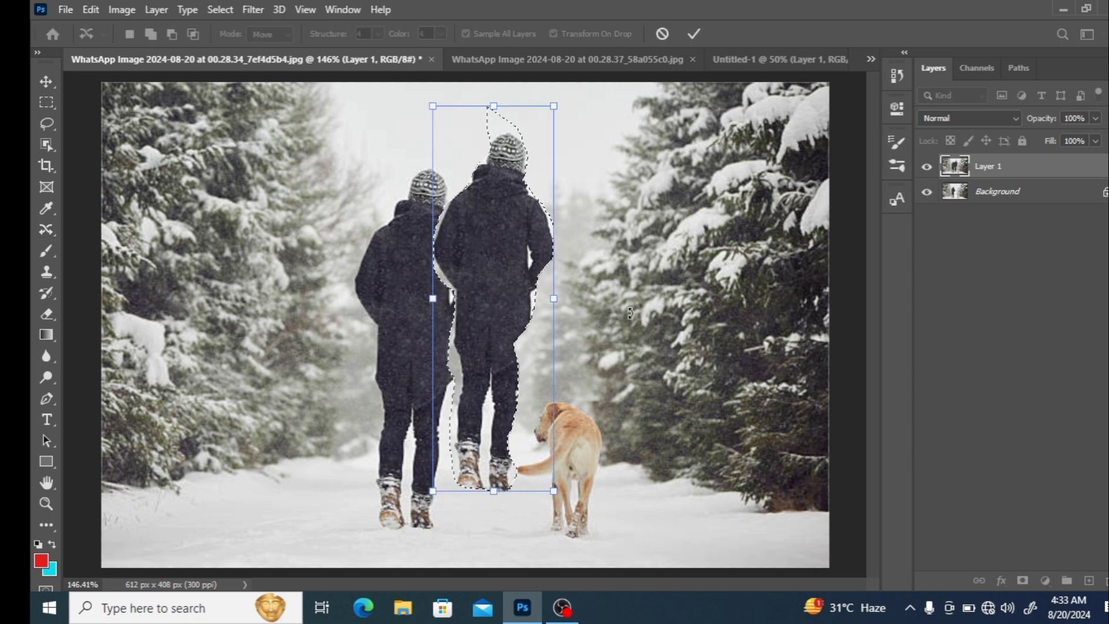
{"action": "left_click_drag", "start_coordinate": [630, 313], "coordinate": [680, 74]}
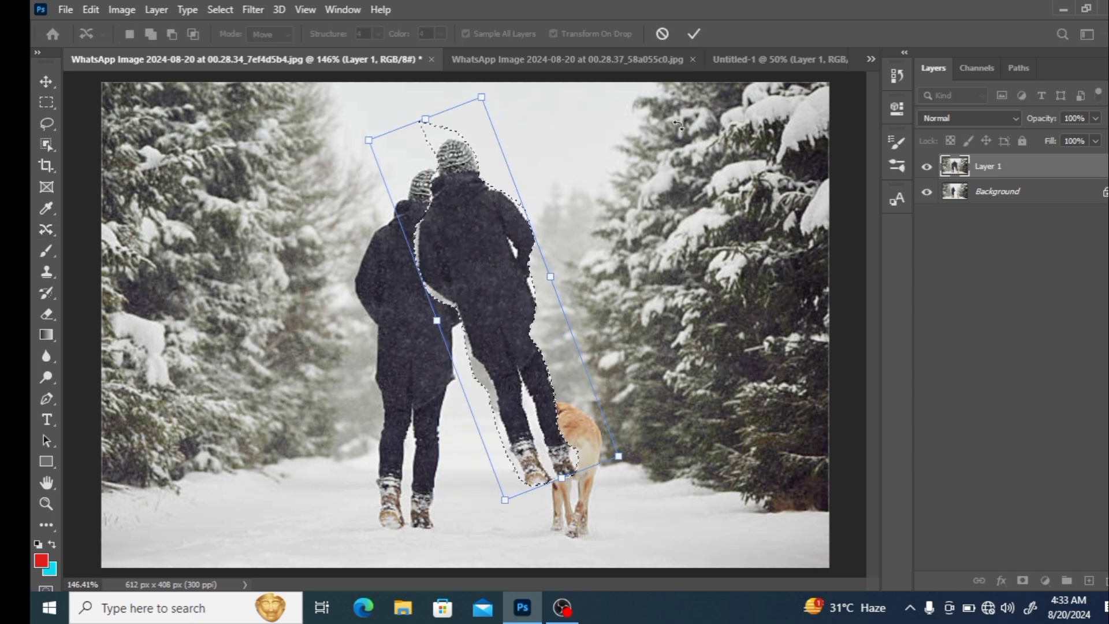
{"action": "left_click_drag", "start_coordinate": [568, 470], "coordinate": [531, 460]}
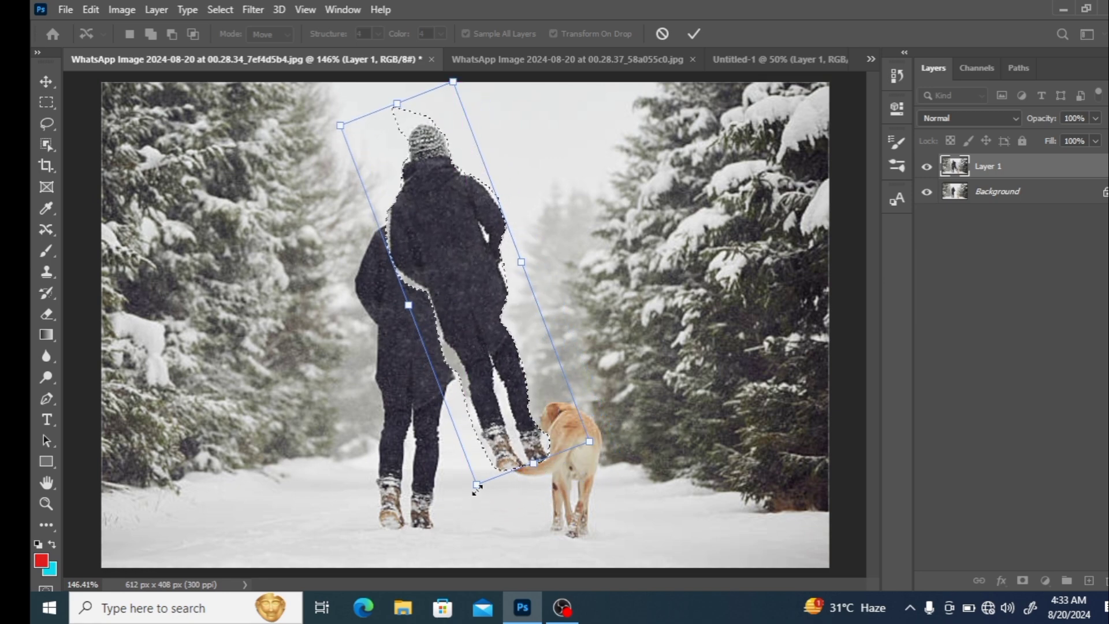
{"action": "mouse_move", "coordinate": [476, 484]}
{"action": "left_mouse_down"}
{"action": "mouse_move", "coordinate": [466, 483]}
{"action": "mouse_move", "coordinate": [469, 512]}
{"action": "mouse_move", "coordinate": [450, 462]}
{"action": "left_mouse_up"}
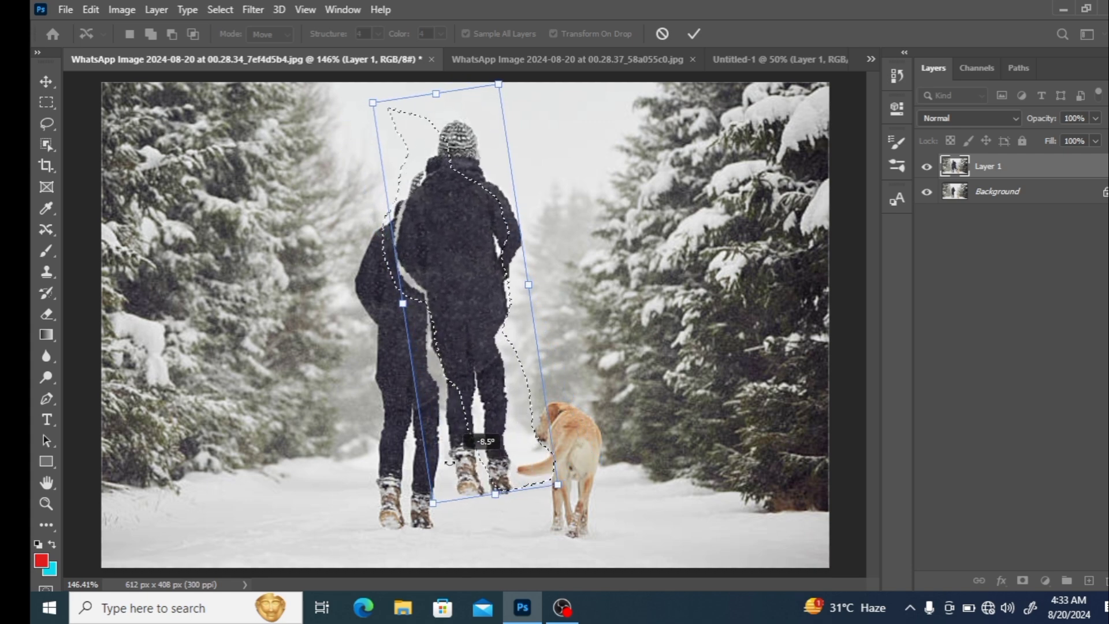
{"action": "mouse_move", "coordinate": [450, 461]}
{"action": "left_mouse_down"}
{"action": "mouse_move", "coordinate": [469, 519]}
{"action": "mouse_move", "coordinate": [526, 478]}
{"action": "left_mouse_up"}
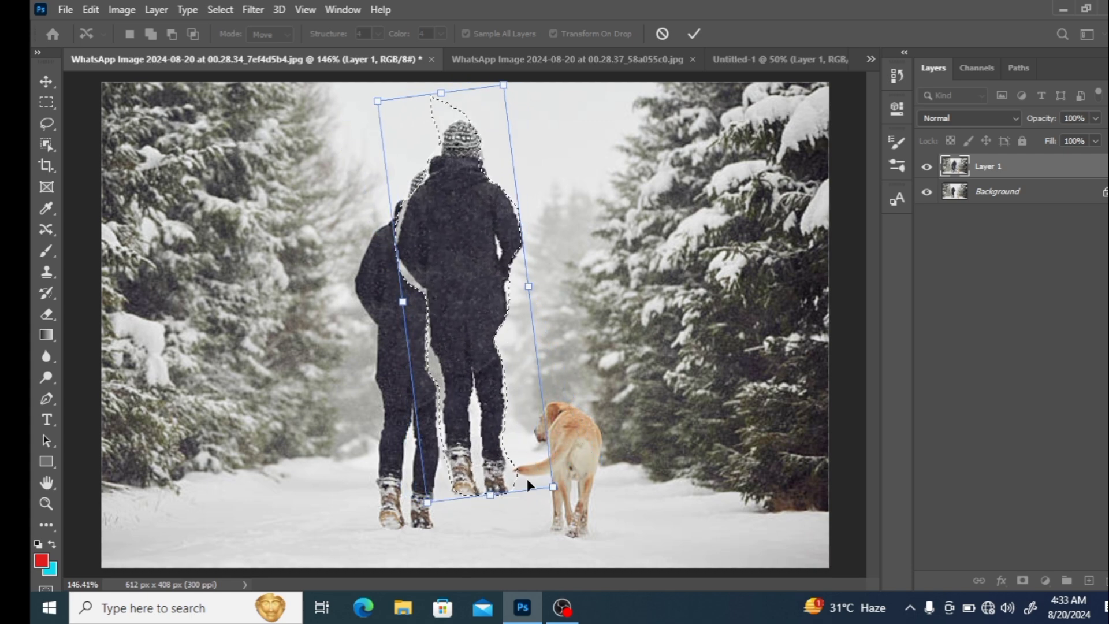
{"action": "left_click", "coordinate": [689, 31]}
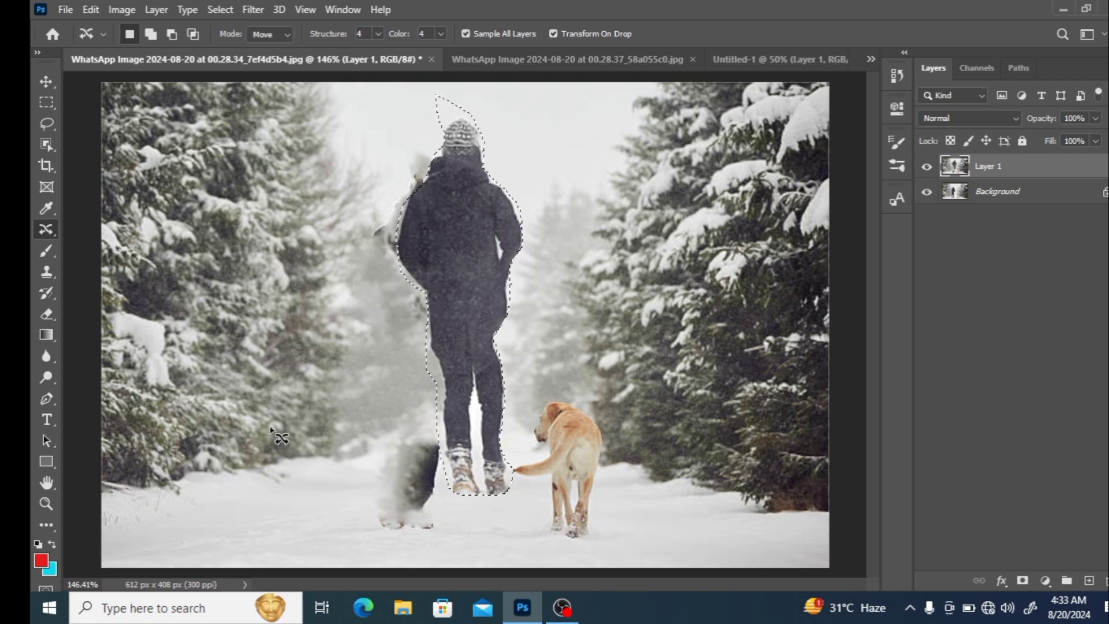
- Undo the smudged move and set the Content-Aware Move mode to Extend
{"action": "key", "text": "ctrl+z"}
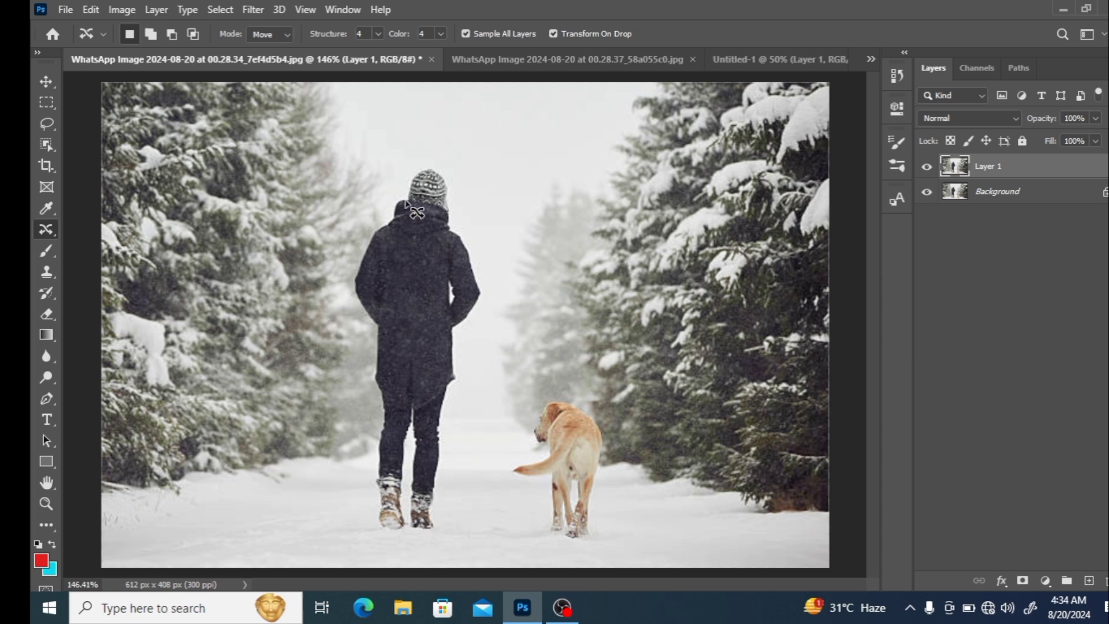
{"action": "left_click", "coordinate": [281, 33]}
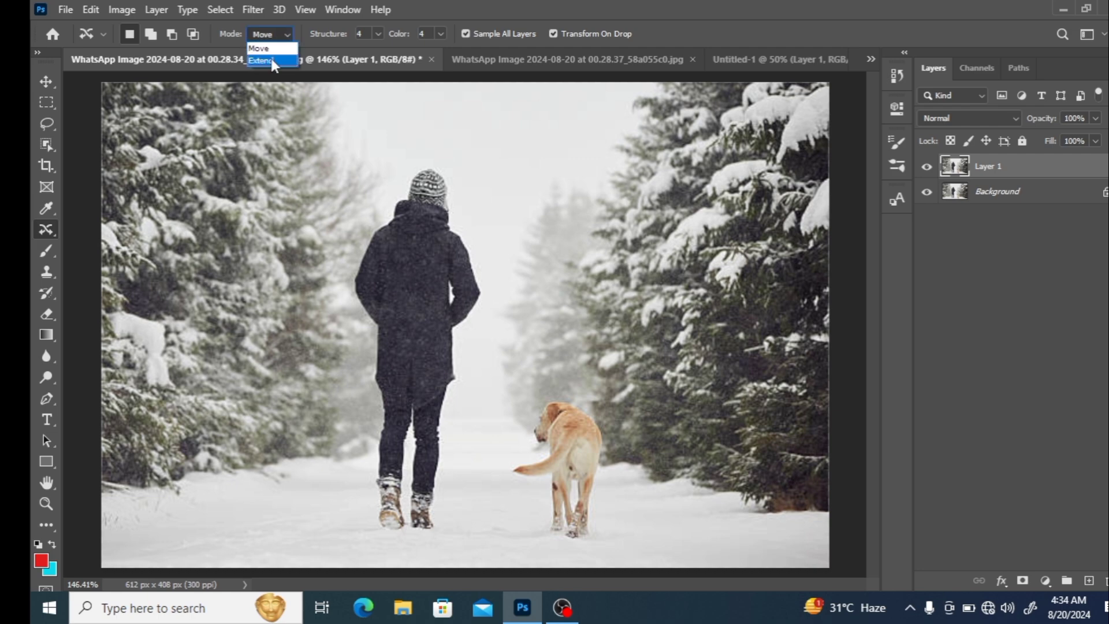
{"action": "left_click", "coordinate": [272, 60]}
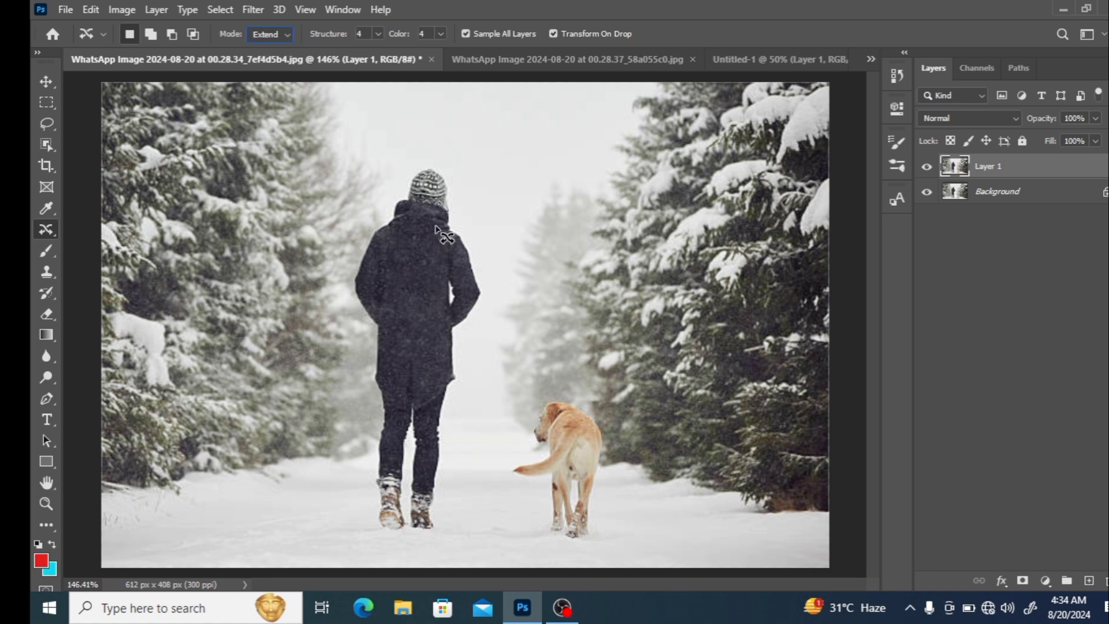
- Lasso the walker's upper body, extend it upward, commit, and deselect
{"action": "mouse_move", "coordinate": [411, 170]}
{"action": "left_mouse_down"}
{"action": "mouse_move", "coordinate": [353, 274]}
{"action": "mouse_move", "coordinate": [370, 405]}
{"action": "mouse_move", "coordinate": [450, 430]}
{"action": "mouse_move", "coordinate": [479, 296]}
{"action": "mouse_move", "coordinate": [445, 177]}
{"action": "mouse_move", "coordinate": [428, 152]}
{"action": "mouse_move", "coordinate": [412, 170]}
{"action": "left_mouse_up"}
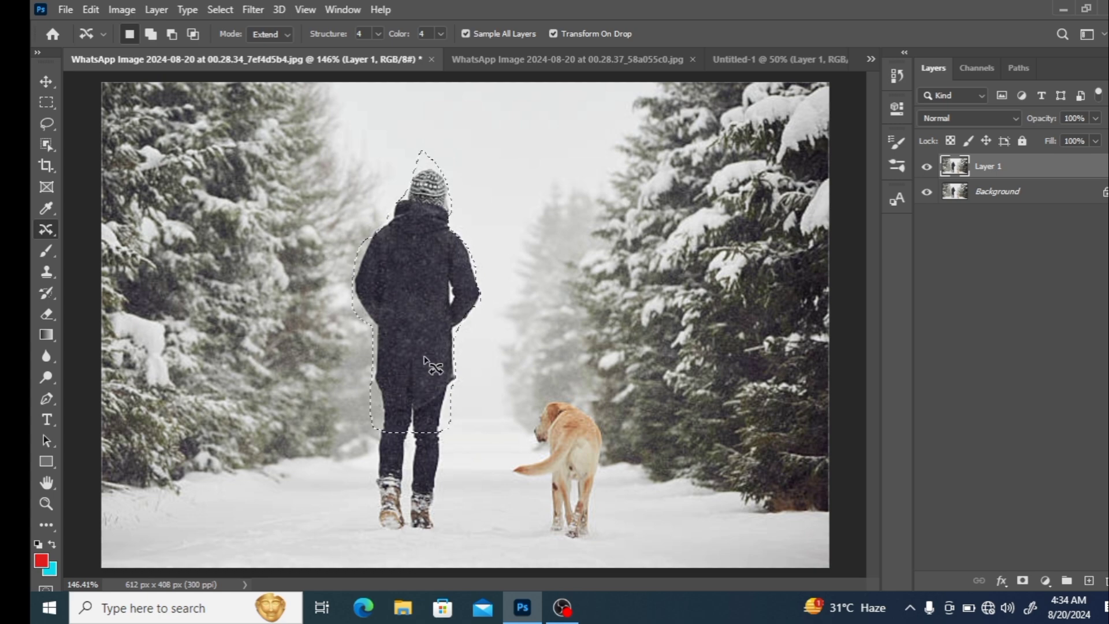
{"action": "mouse_move", "coordinate": [414, 362]}
{"action": "left_mouse_down"}
{"action": "mouse_move", "coordinate": [420, 269]}
{"action": "mouse_move", "coordinate": [416, 372]}
{"action": "mouse_move", "coordinate": [415, 346]}
{"action": "mouse_move", "coordinate": [405, 351]}
{"action": "mouse_move", "coordinate": [413, 361]}
{"action": "left_mouse_up"}
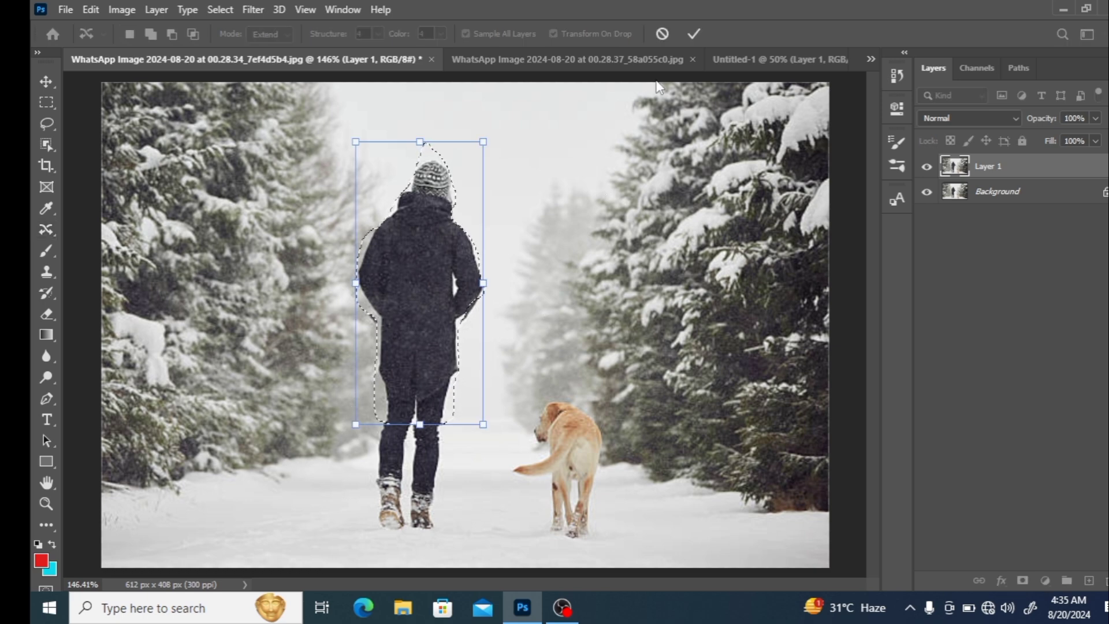
{"action": "left_click", "coordinate": [693, 33]}
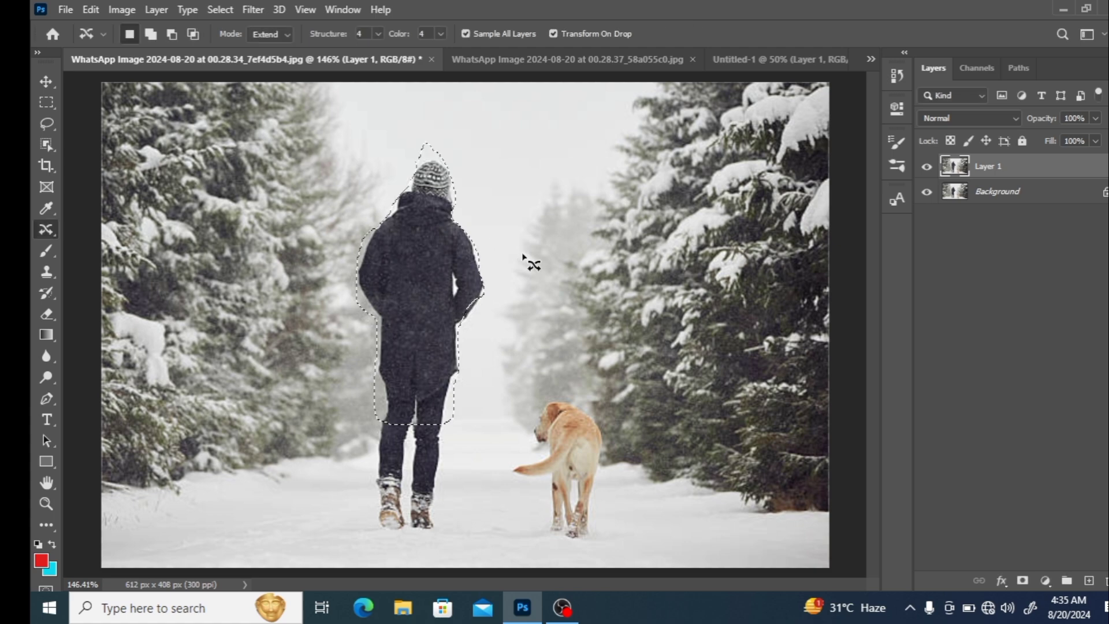
{"action": "key", "text": "ctrl+d"}
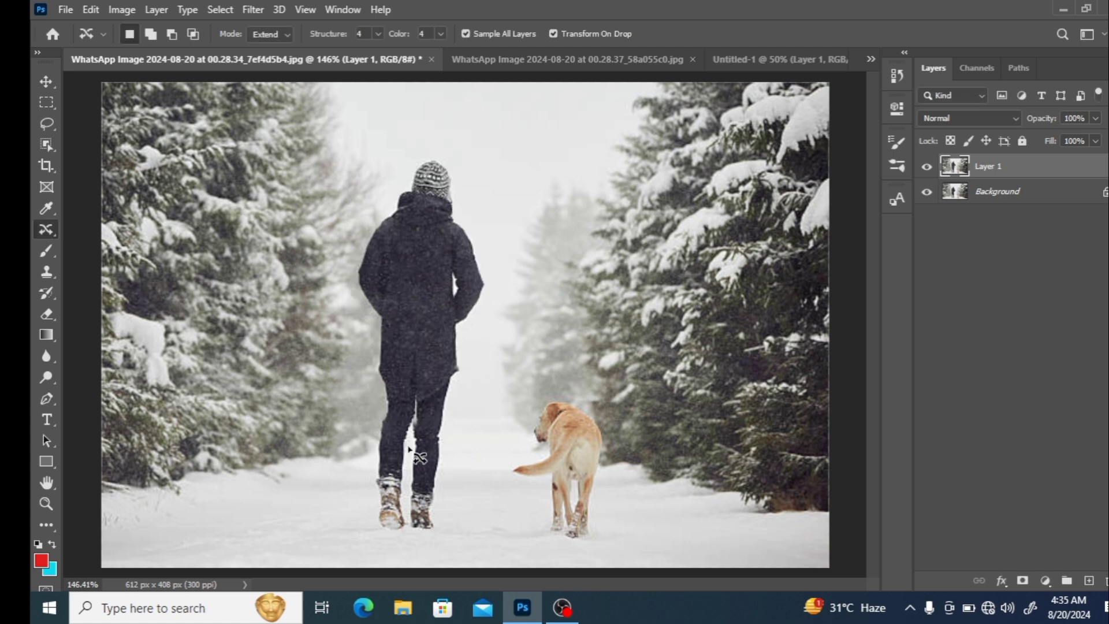